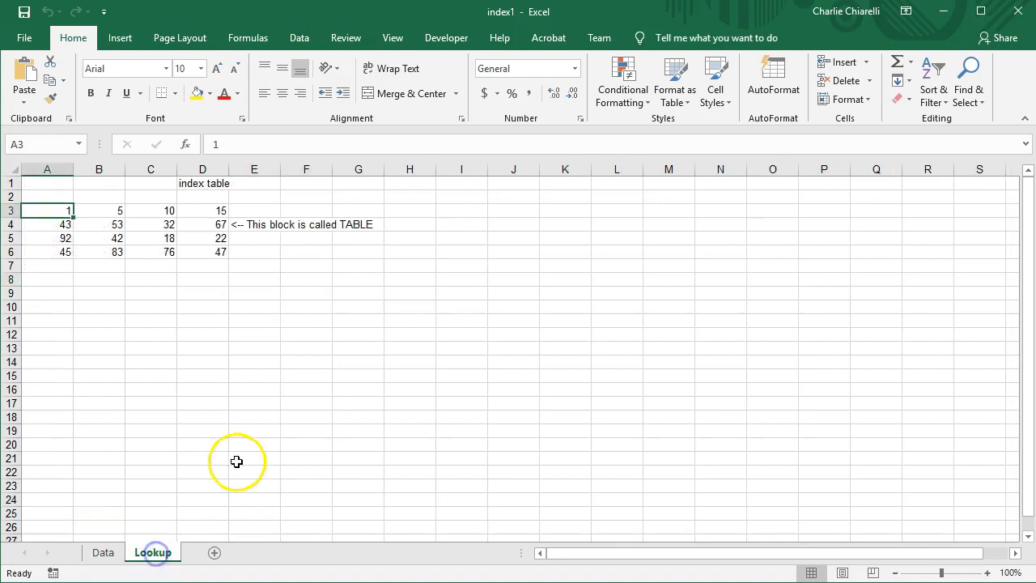
pyautogui.moveTo(50, 209); pyautogui.dragTo(187, 250)
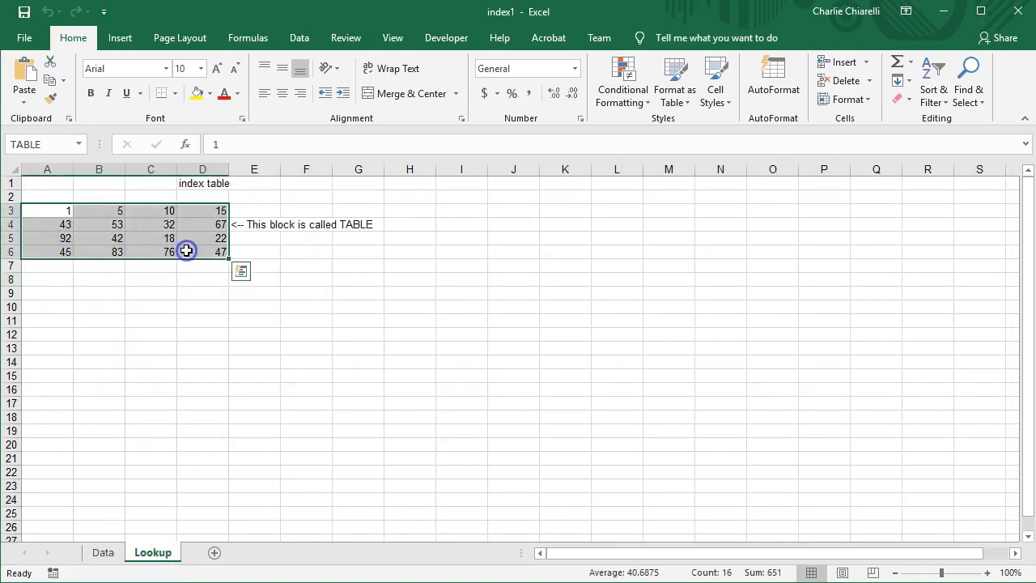
pyautogui.click(11, 211)
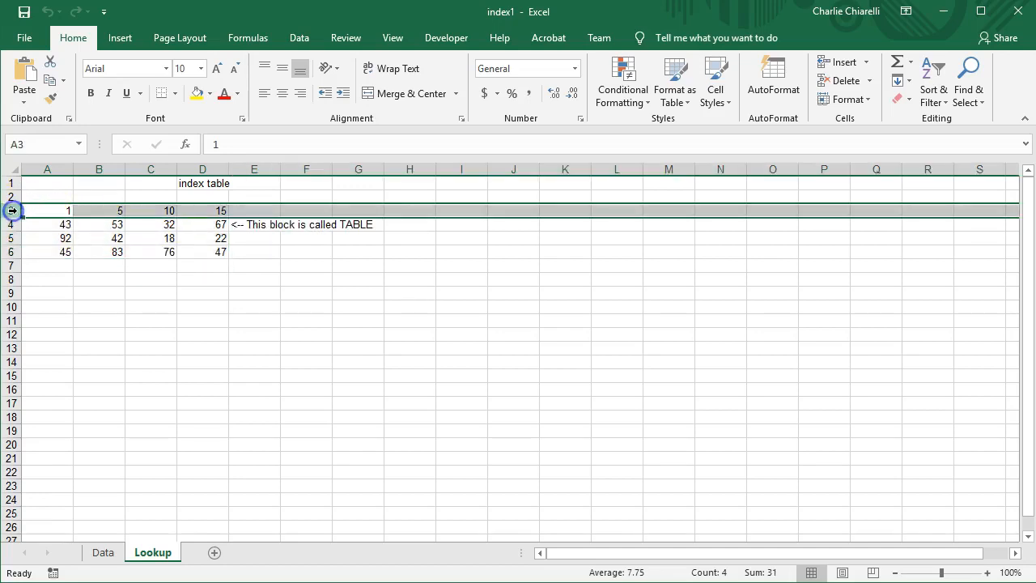
pyautogui.click(49, 168)
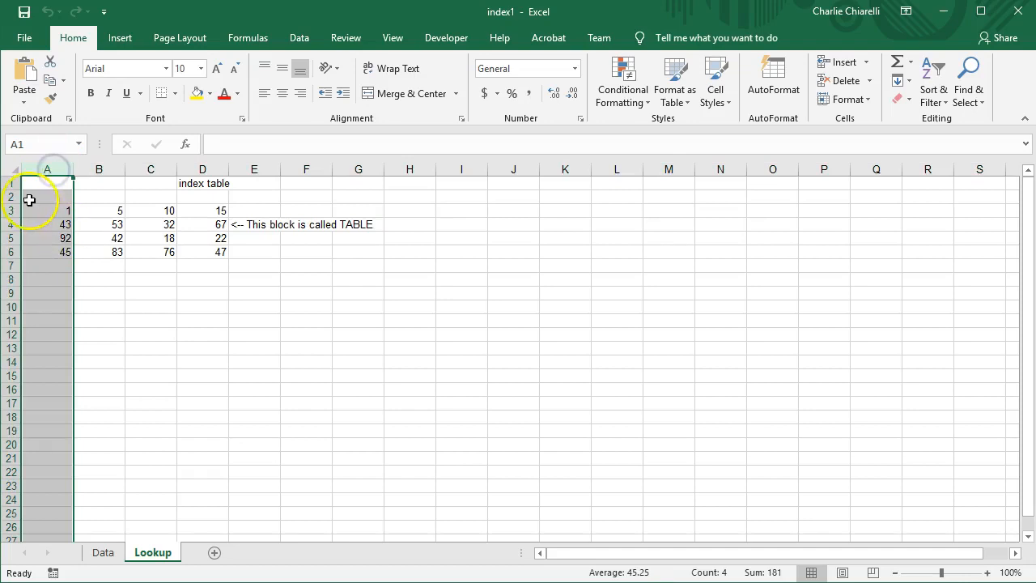
pyautogui.click(53, 210)
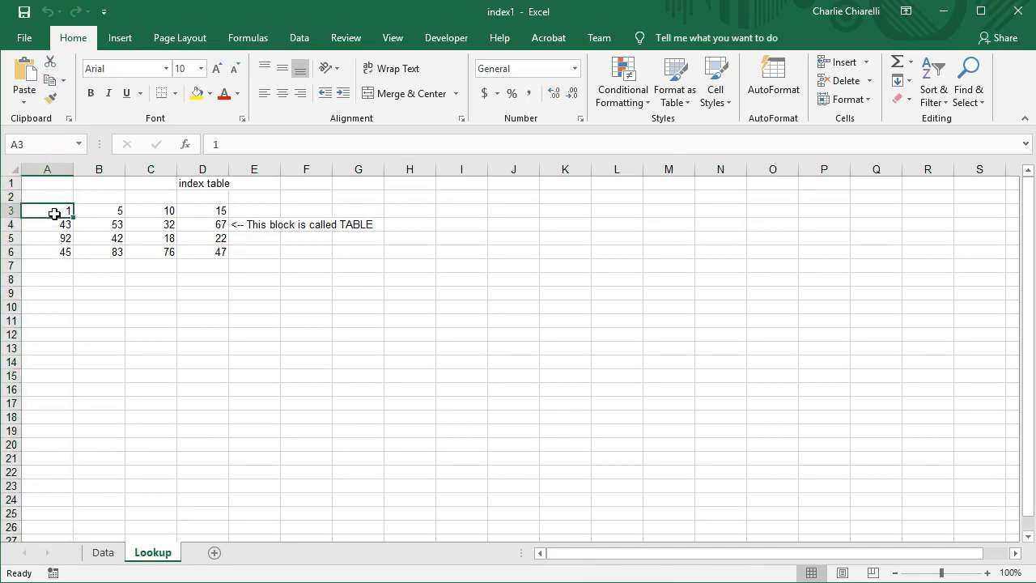
pyautogui.click(9, 210)
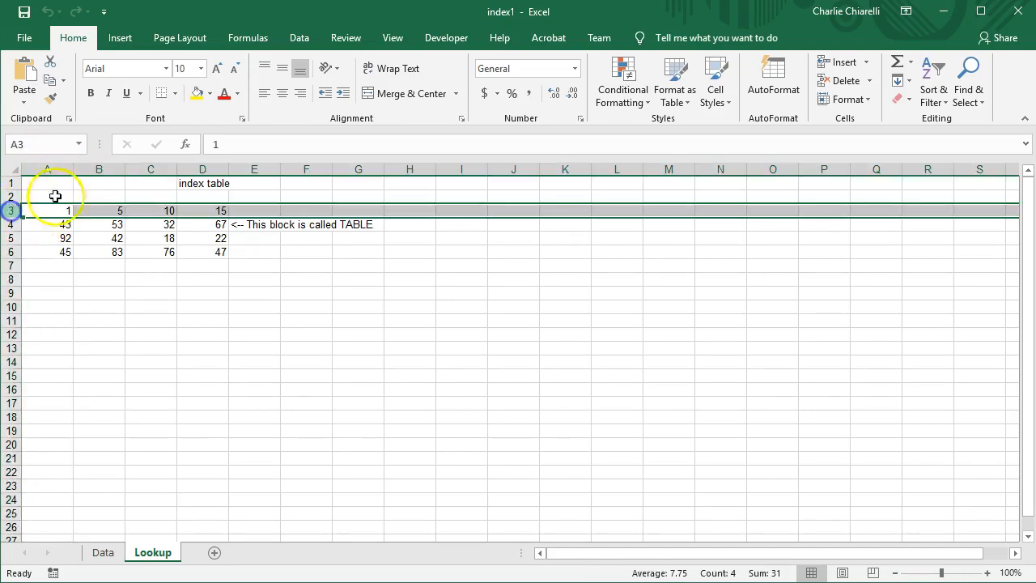
pyautogui.click(51, 168)
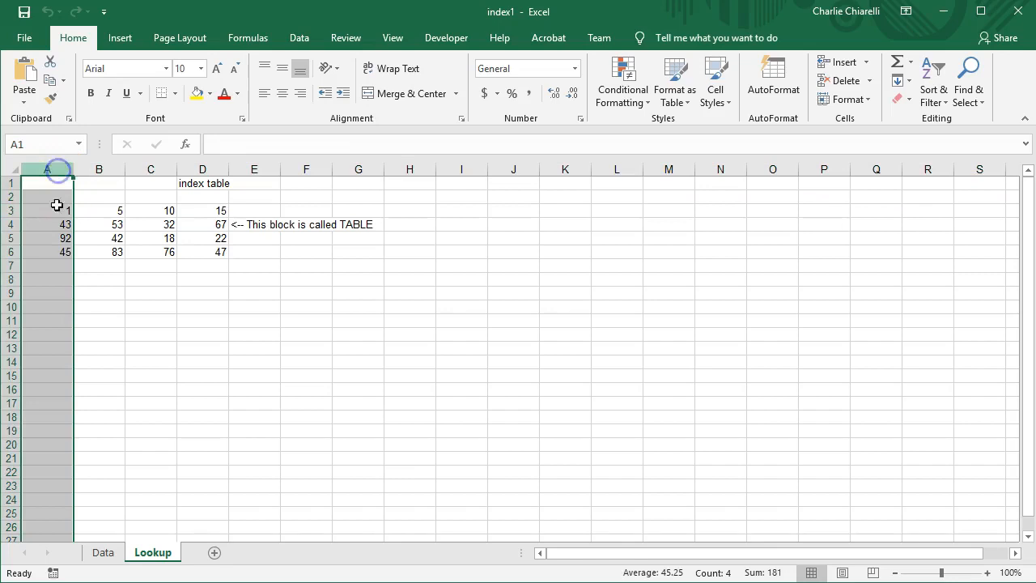
pyautogui.click(12, 210)
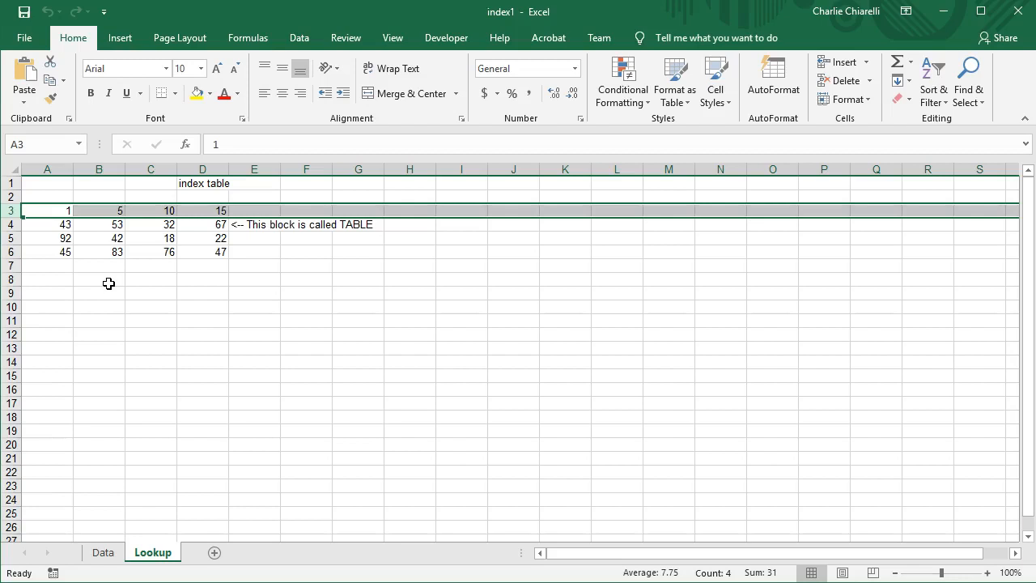
pyautogui.click(116, 238)
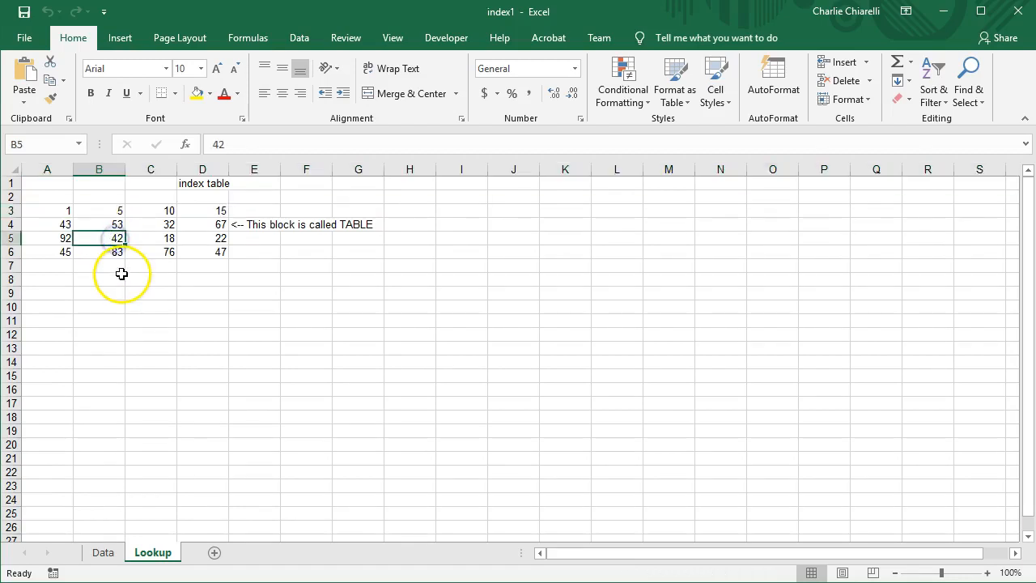
pyautogui.click(13, 237)
pyautogui.click(100, 170)
pyautogui.click(102, 235)
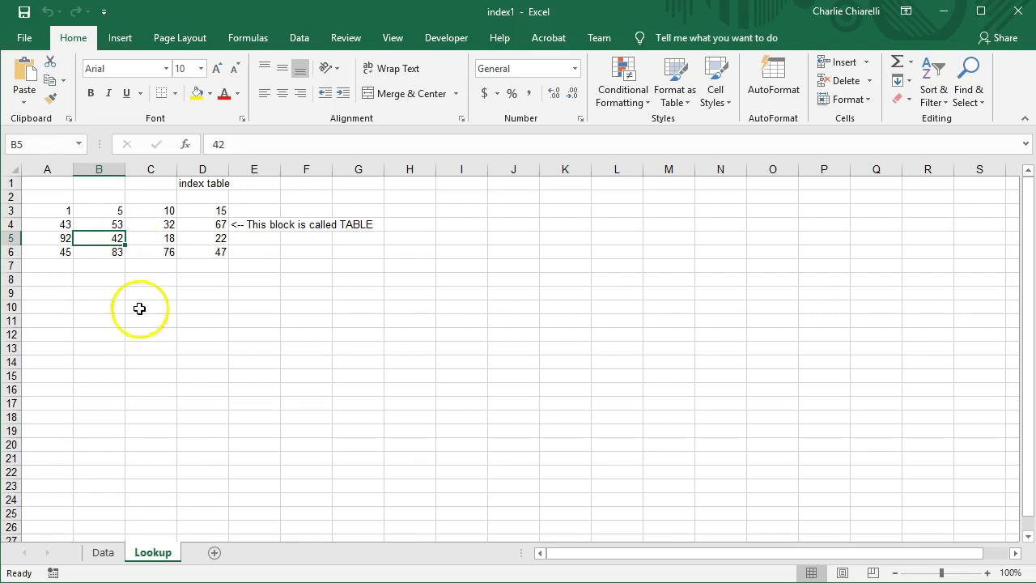
pyautogui.click(104, 553)
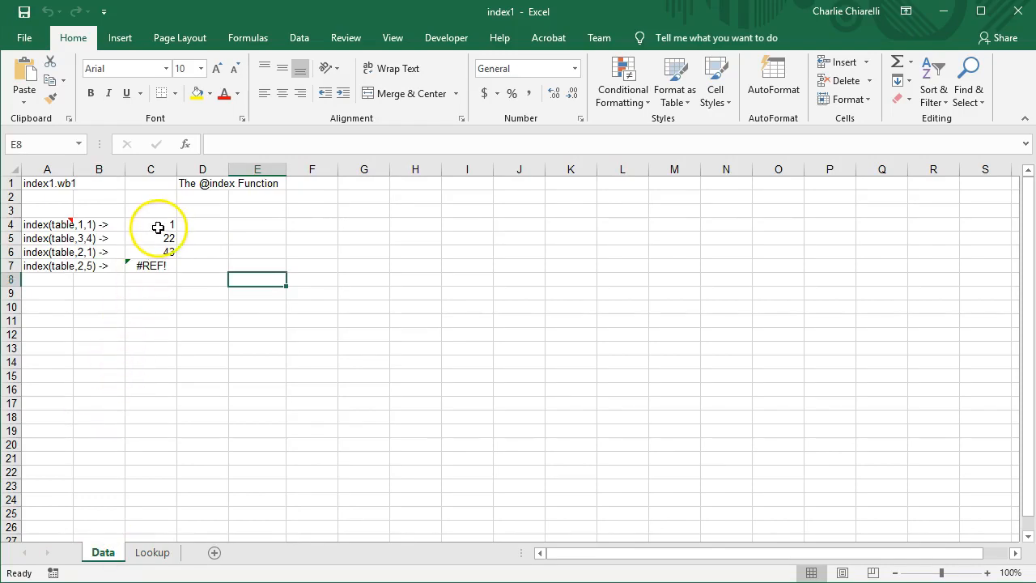
pyautogui.click(158, 228)
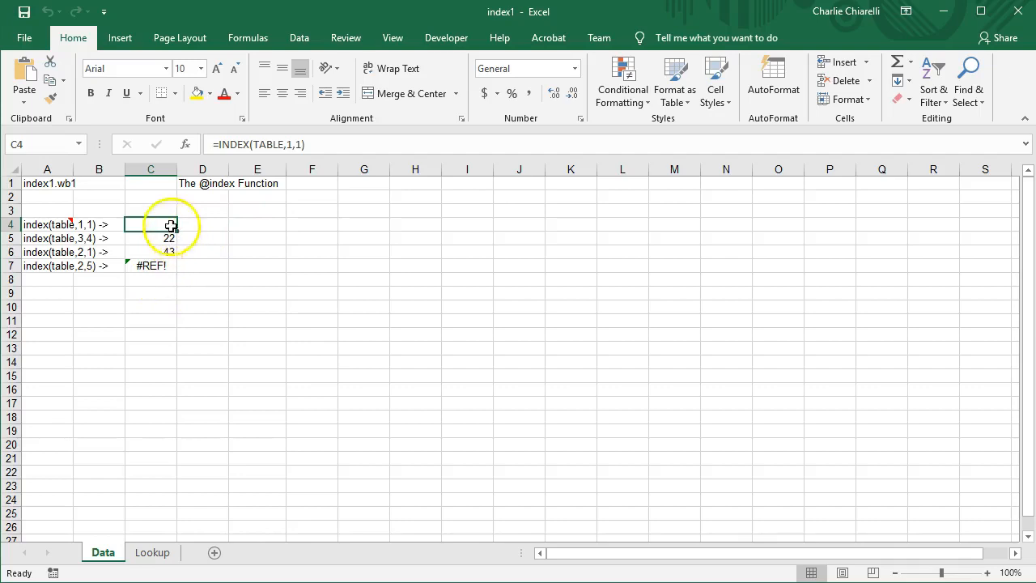
pyautogui.click(151, 552)
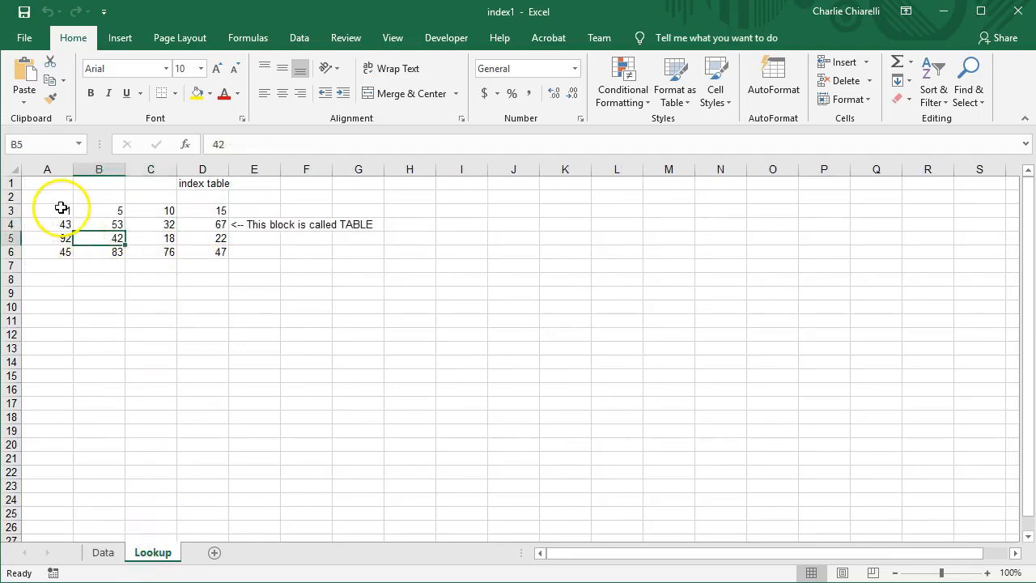
pyautogui.click(55, 210)
pyautogui.click(104, 553)
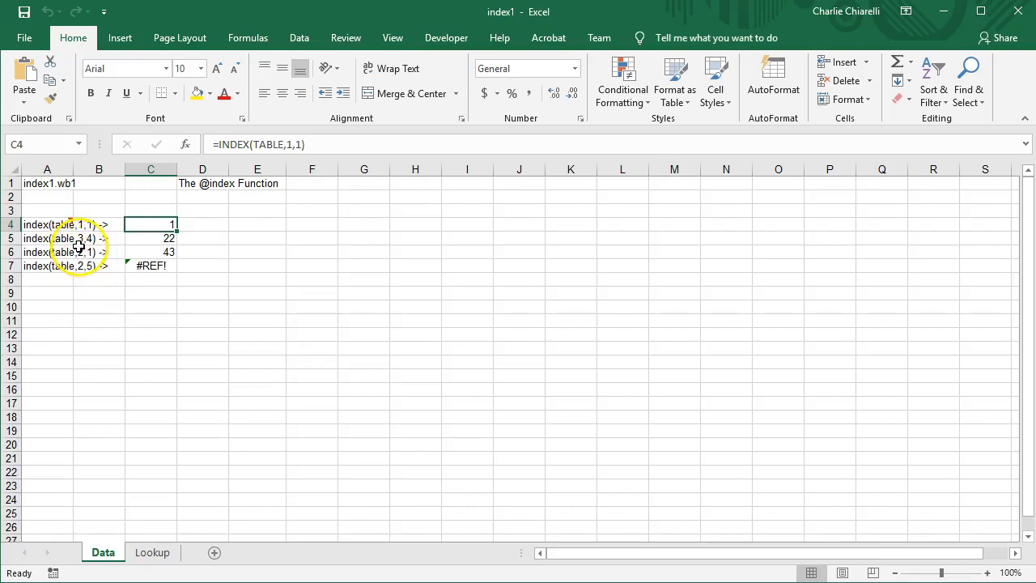
pyautogui.click(157, 239)
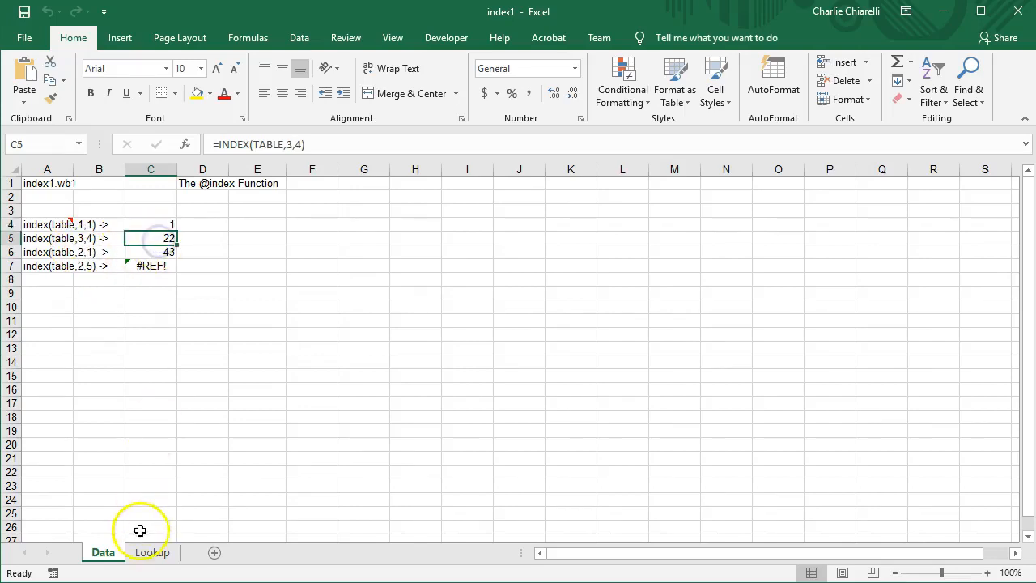
pyautogui.click(152, 552)
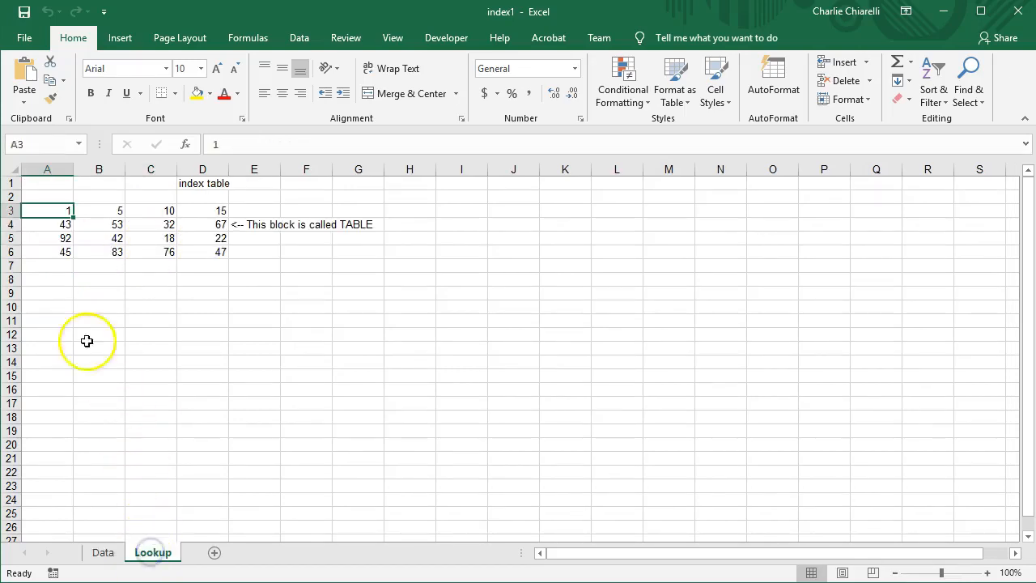
pyautogui.click(12, 238)
pyautogui.click(218, 239)
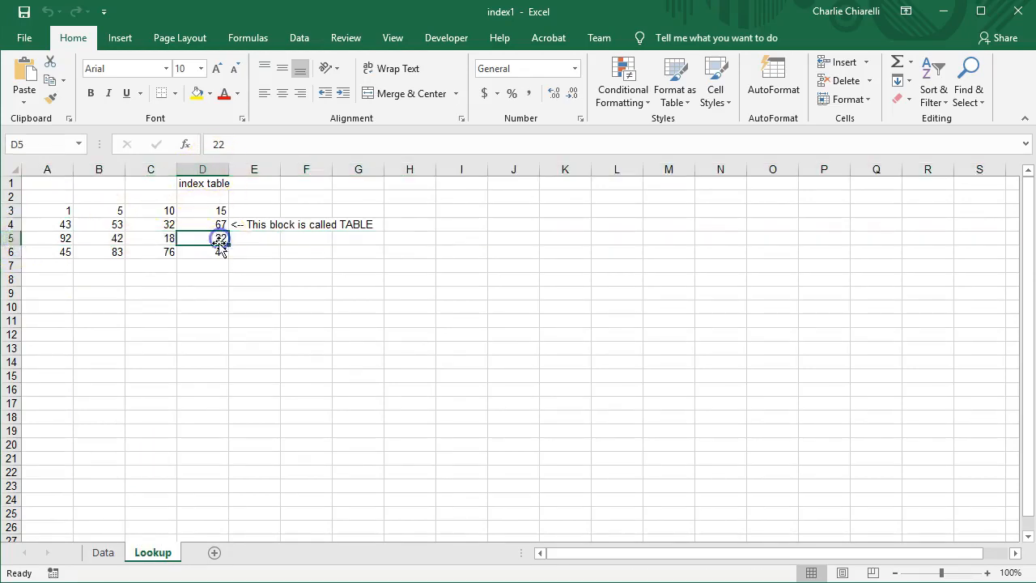
pyautogui.click(103, 552)
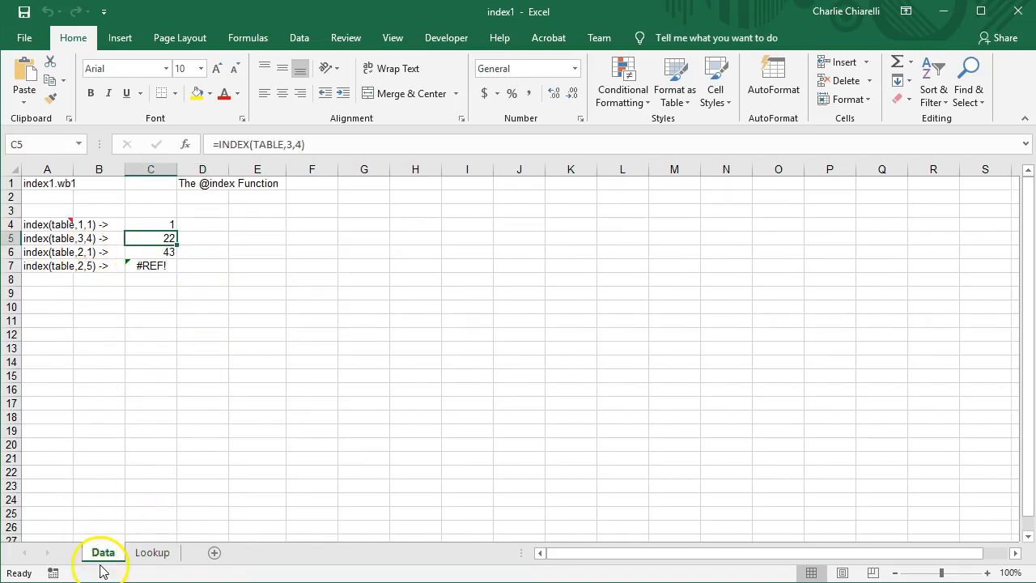
pyautogui.click(154, 553)
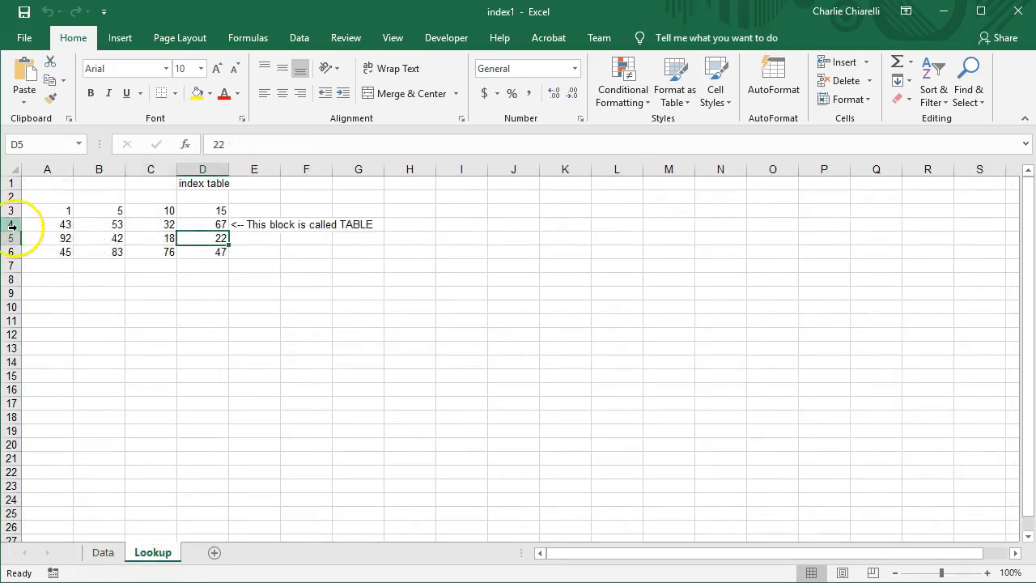
pyautogui.click(103, 539)
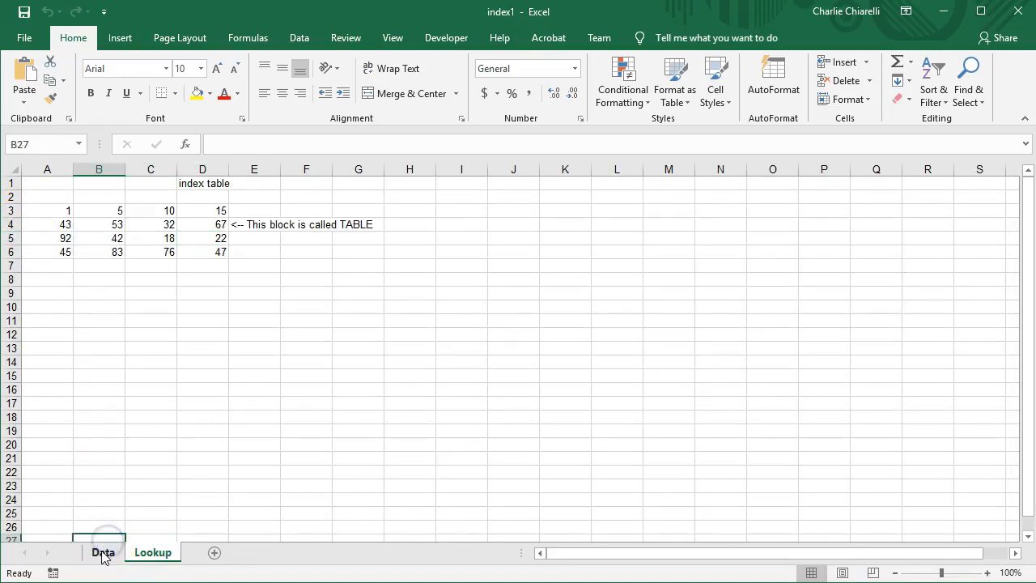
pyautogui.click(103, 553)
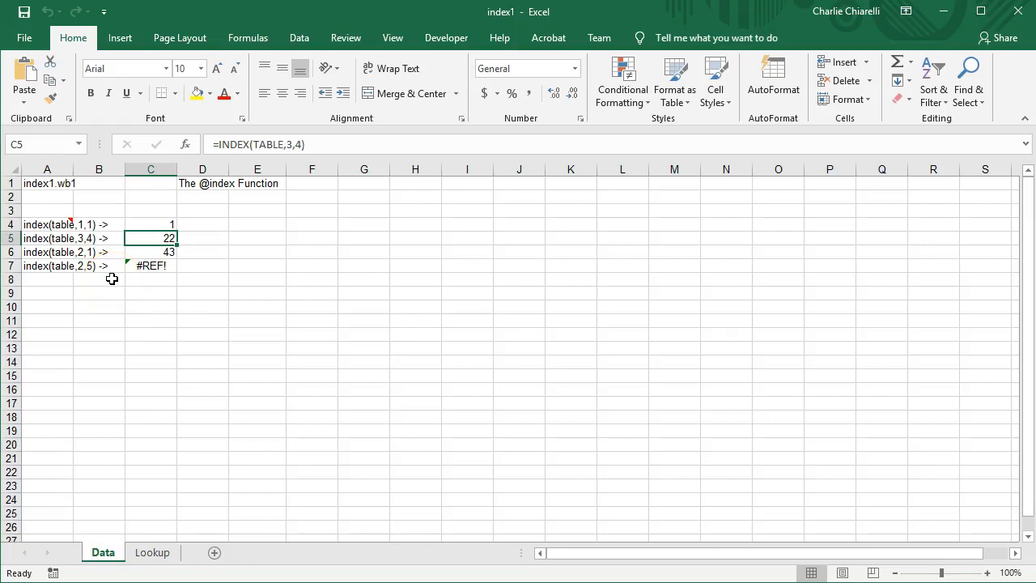
pyautogui.click(152, 552)
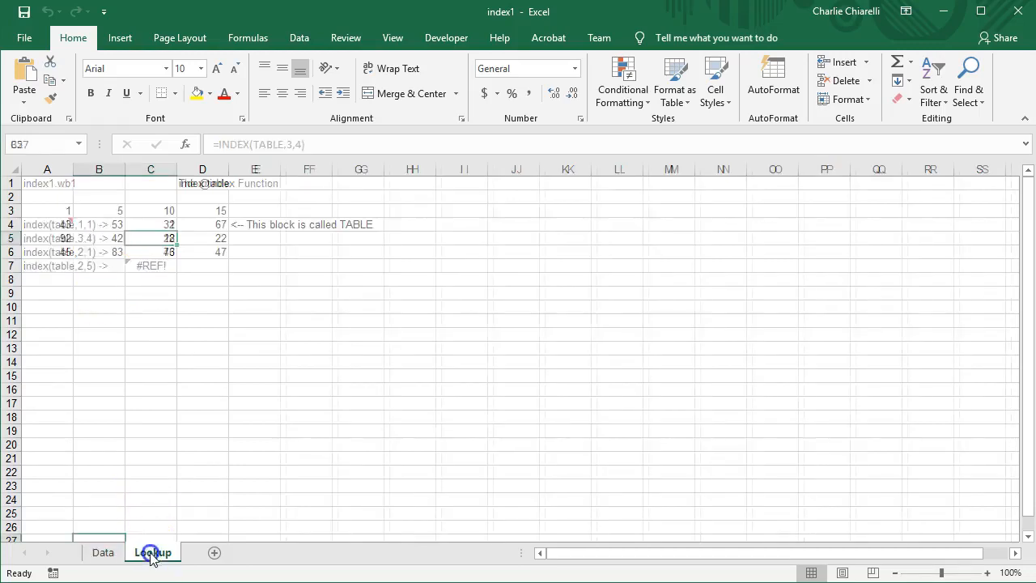
pyautogui.click(13, 224)
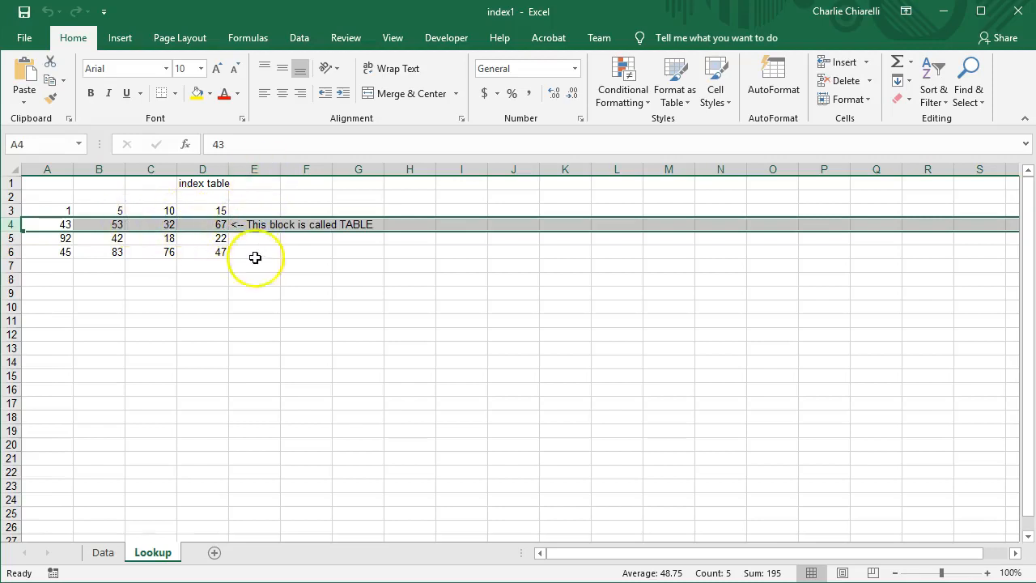
pyautogui.click(103, 552)
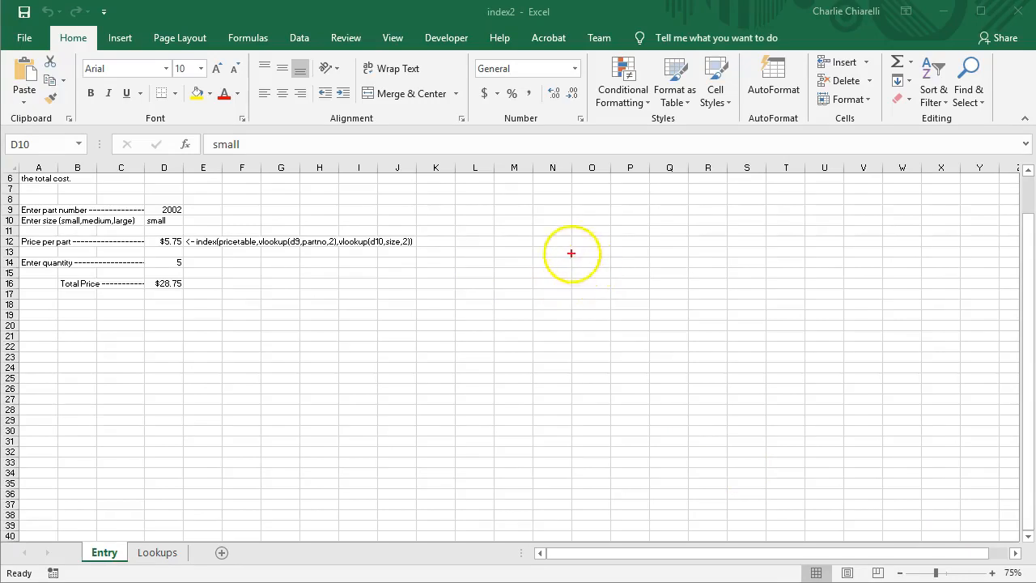
# Draw the outline of a hand-sketched price grid over the Entry sheet
pyautogui.moveTo(563, 240)
pyautogui.mouseDown()
pyautogui.moveTo(569, 379)
pyautogui.moveTo(610, 419)
pyautogui.moveTo(731, 425)
pyautogui.moveTo(766, 363)
pyautogui.moveTo(768, 251)
pyautogui.moveTo(692, 229)
pyautogui.moveTo(565, 238)
pyautogui.moveTo(620, 379)
pyautogui.moveTo(622, 414)
pyautogui.mouseUp()
# Add a divider to the sketched grid and label sizes s, m, l and part rows 100 through 900
pyautogui.moveTo(693, 262); pyautogui.dragTo(689, 413)
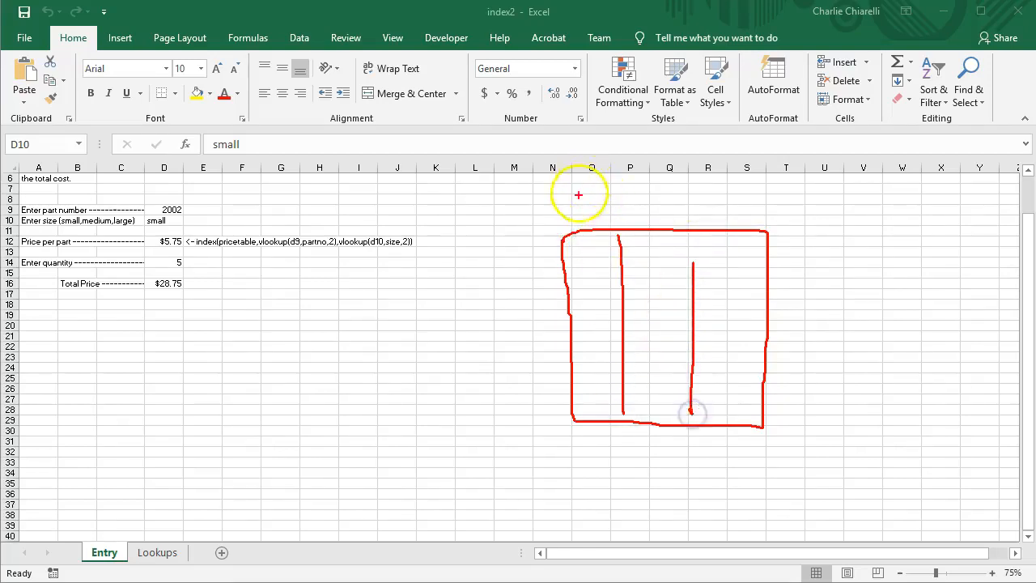
pyautogui.moveTo(588, 224); pyautogui.dragTo(578, 226)
pyautogui.moveTo(655, 209)
pyautogui.mouseDown()
pyautogui.moveTo(656, 222)
pyautogui.moveTo(676, 213)
pyautogui.moveTo(687, 221)
pyautogui.mouseUp()
pyautogui.moveTo(730, 192); pyautogui.dragTo(731, 222)
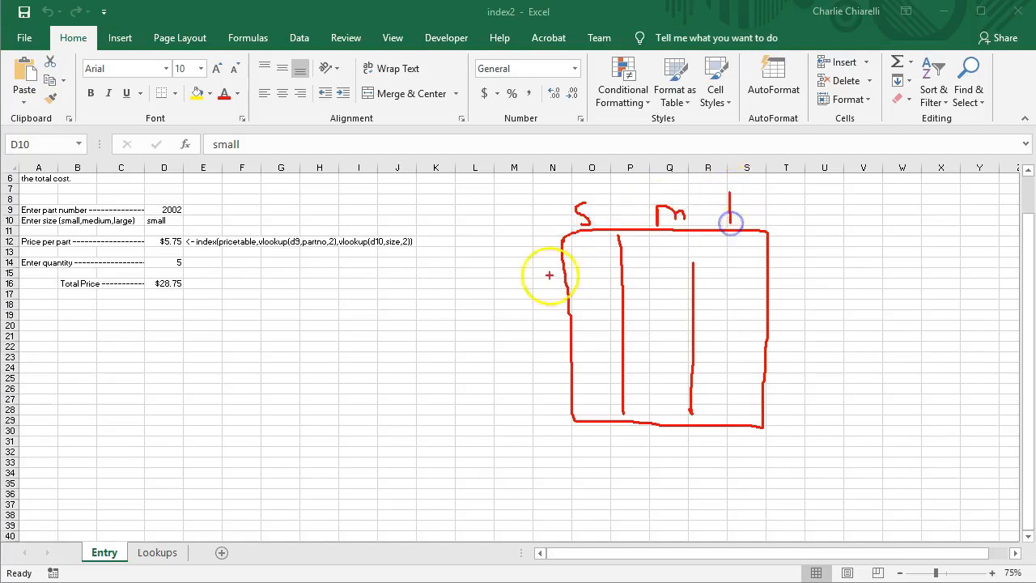
pyautogui.moveTo(503, 245); pyautogui.dragTo(557, 261)
pyautogui.moveTo(526, 297); pyautogui.dragTo(530, 351)
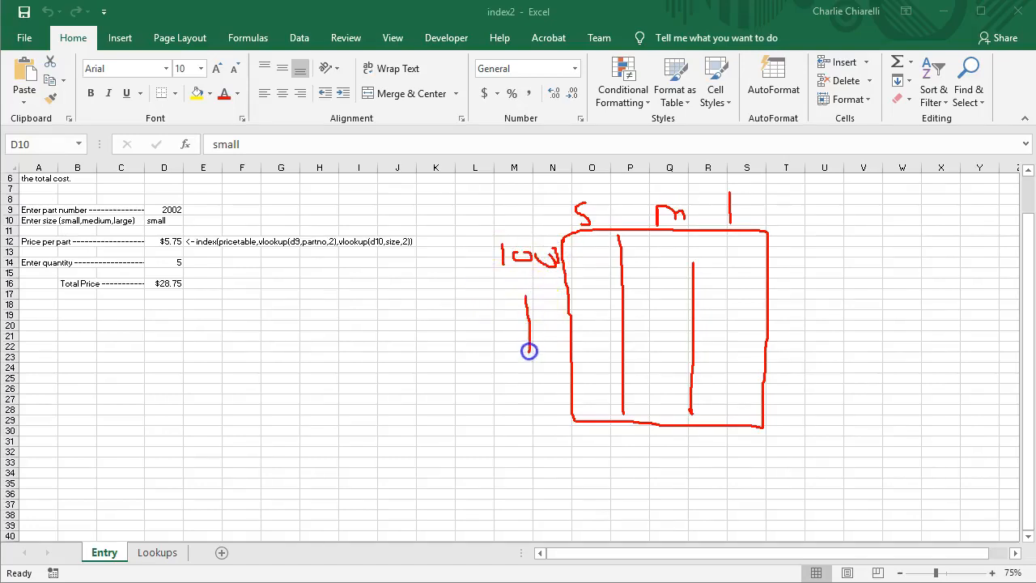
pyautogui.moveTo(505, 404); pyautogui.dragTo(512, 418)
pyautogui.moveTo(533, 392)
pyautogui.mouseDown()
pyautogui.moveTo(525, 396)
pyautogui.moveTo(571, 414)
pyautogui.mouseUp()
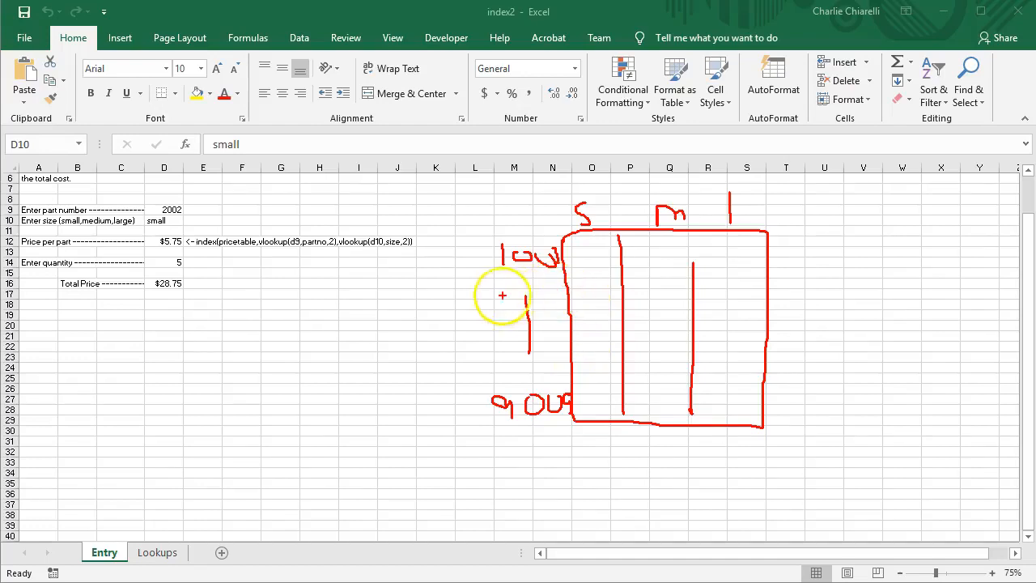
pyautogui.moveTo(486, 288); pyautogui.dragTo(561, 303)
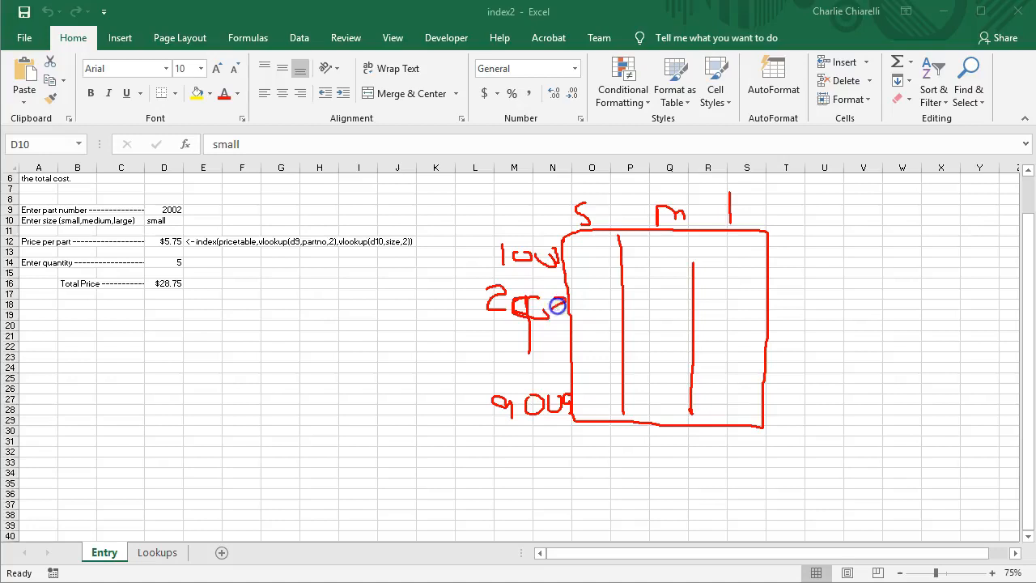
# Circle part 2002 and its column number, write row index 2, and start a second table outline
pyautogui.moveTo(735, 293)
pyautogui.mouseDown()
pyautogui.moveTo(697, 317)
pyautogui.moveTo(734, 307)
pyautogui.mouseUp()
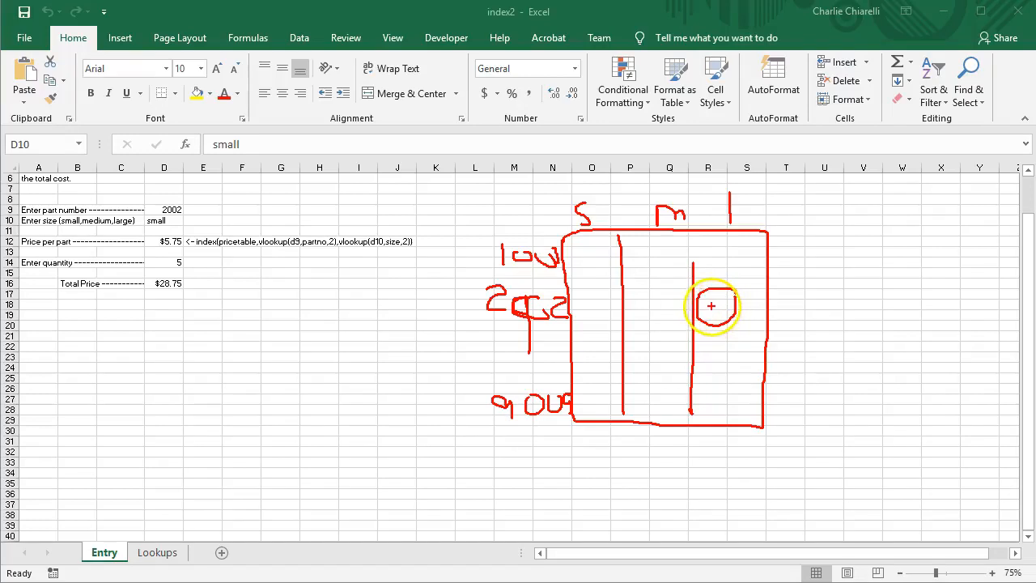
pyautogui.click(713, 301)
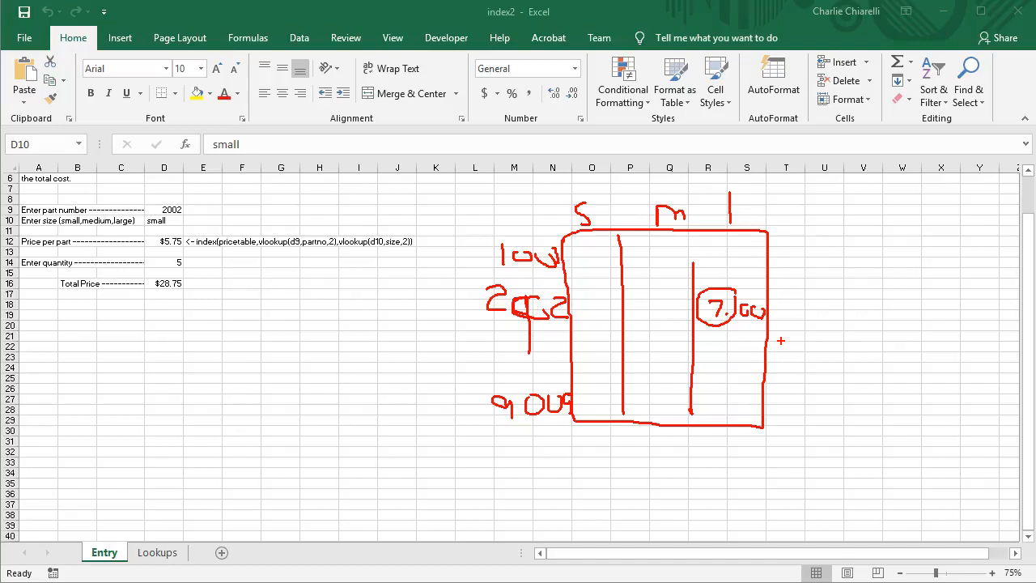
pyautogui.moveTo(538, 287)
pyautogui.mouseDown()
pyautogui.moveTo(496, 281)
pyautogui.moveTo(470, 305)
pyautogui.moveTo(559, 331)
pyautogui.moveTo(537, 294)
pyautogui.mouseUp()
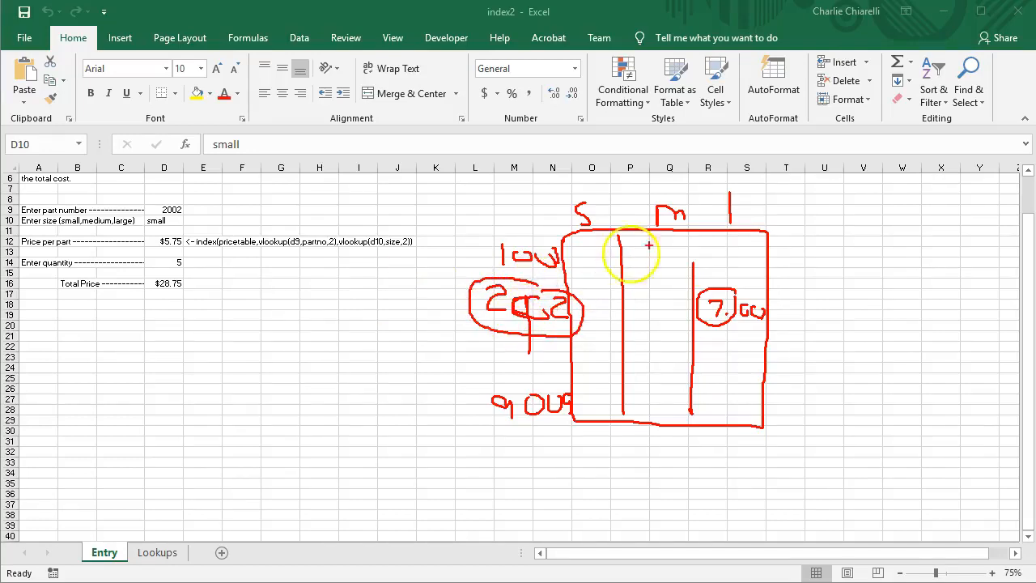
pyautogui.moveTo(752, 192)
pyautogui.mouseDown()
pyautogui.moveTo(731, 190)
pyautogui.moveTo(715, 217)
pyautogui.moveTo(758, 208)
pyautogui.mouseUp()
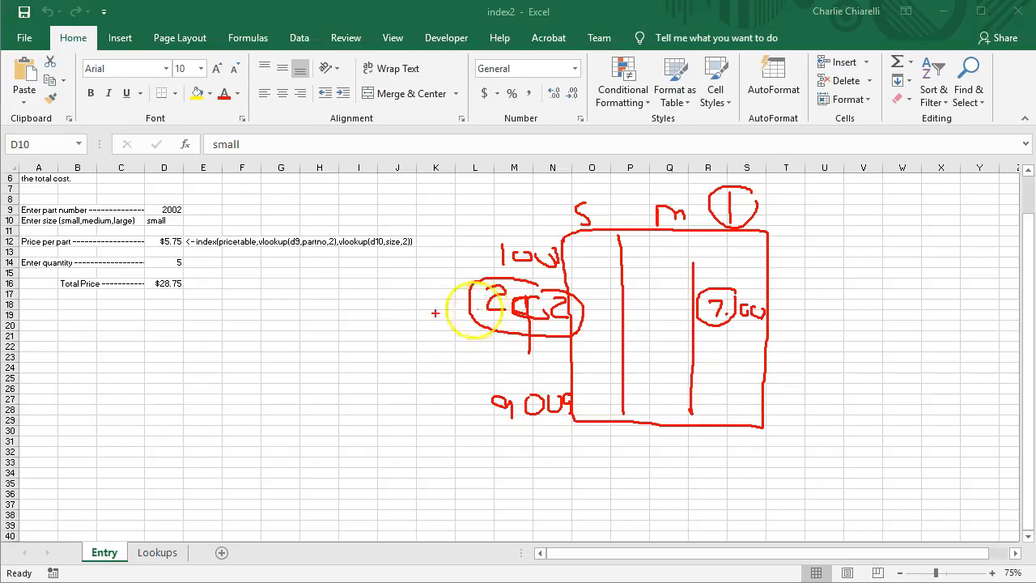
pyautogui.moveTo(402, 306)
pyautogui.mouseDown()
pyautogui.moveTo(435, 302)
pyautogui.moveTo(440, 327)
pyautogui.mouseUp()
pyautogui.moveTo(770, 187)
pyautogui.mouseDown()
pyautogui.moveTo(744, 178)
pyautogui.moveTo(701, 209)
pyautogui.mouseUp()
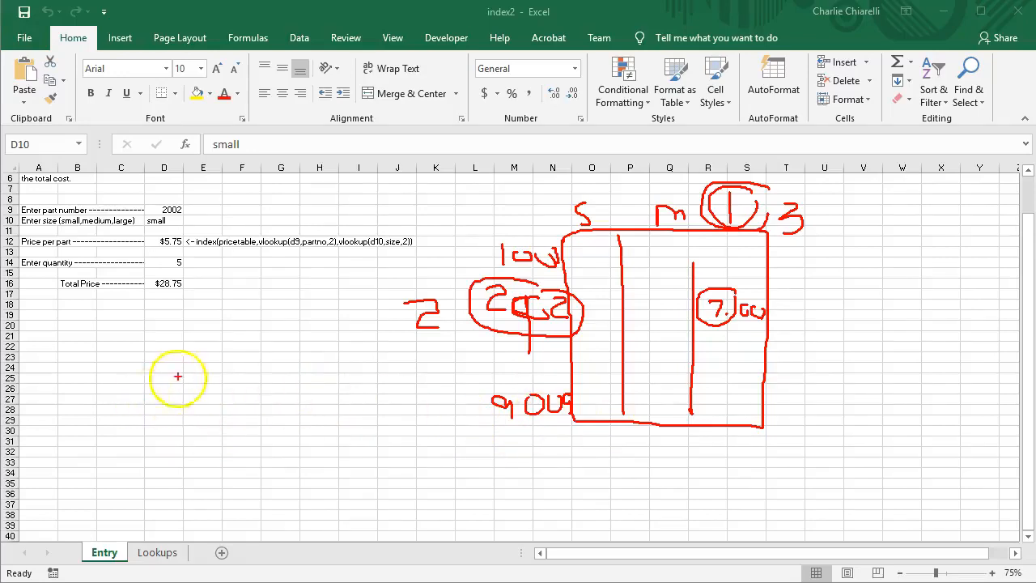
pyautogui.moveTo(217, 327)
pyautogui.mouseDown()
pyautogui.moveTo(204, 481)
pyautogui.moveTo(287, 502)
pyautogui.moveTo(335, 402)
pyautogui.moveTo(333, 313)
pyautogui.moveTo(224, 318)
pyautogui.mouseUp()
# Sketch a two-column part table starting with part 1001 and row number 1
pyautogui.moveTo(289, 324); pyautogui.dragTo(269, 495)
pyautogui.moveTo(230, 329); pyautogui.dragTo(229, 345)
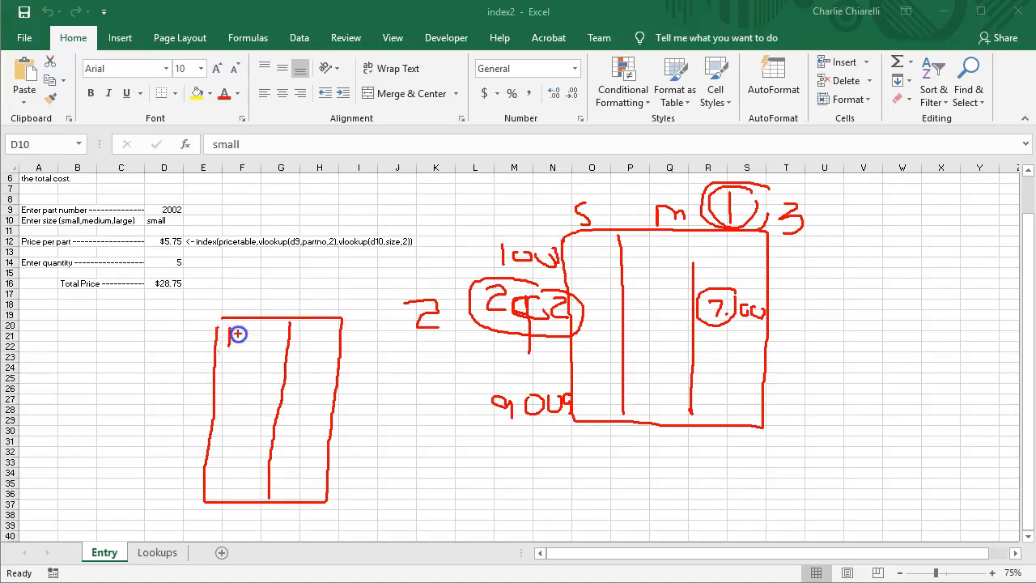
pyautogui.moveTo(281, 342); pyautogui.dragTo(281, 346)
pyautogui.moveTo(230, 463); pyautogui.dragTo(226, 466)
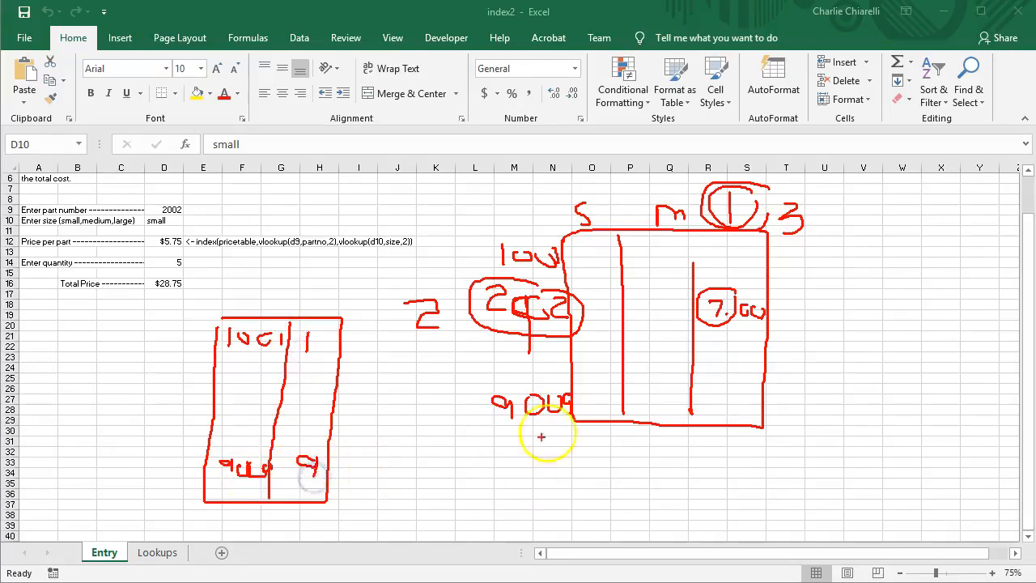
# Sketch a size table listing s, m, l with their column numbers
pyautogui.moveTo(424, 428)
pyautogui.mouseDown()
pyautogui.moveTo(423, 527)
pyautogui.moveTo(530, 491)
pyautogui.moveTo(518, 434)
pyautogui.moveTo(423, 429)
pyautogui.moveTo(481, 437)
pyautogui.moveTo(476, 518)
pyautogui.mouseUp()
pyautogui.moveTo(443, 442); pyautogui.dragTo(443, 443)
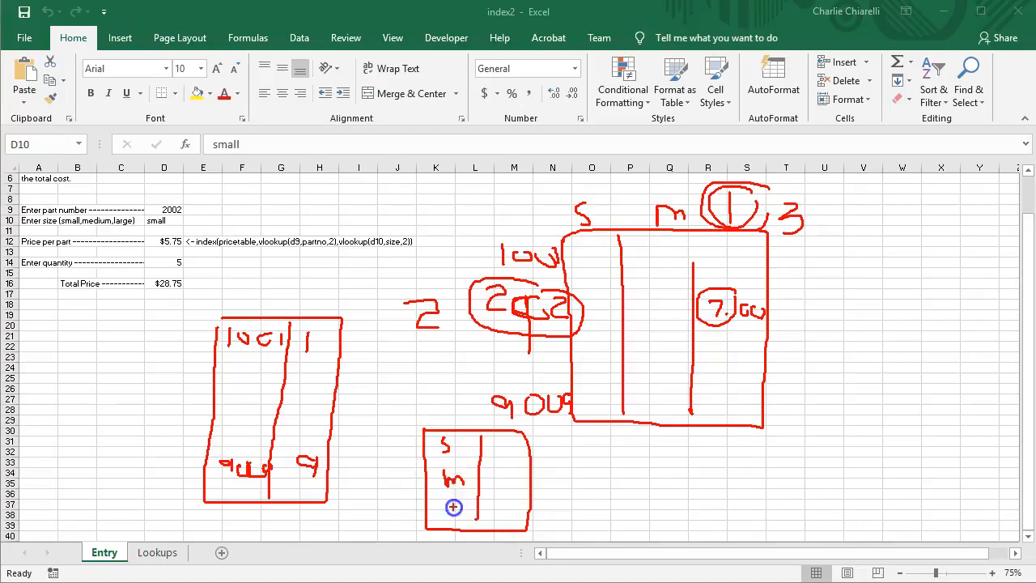
pyautogui.moveTo(454, 518); pyautogui.dragTo(453, 519)
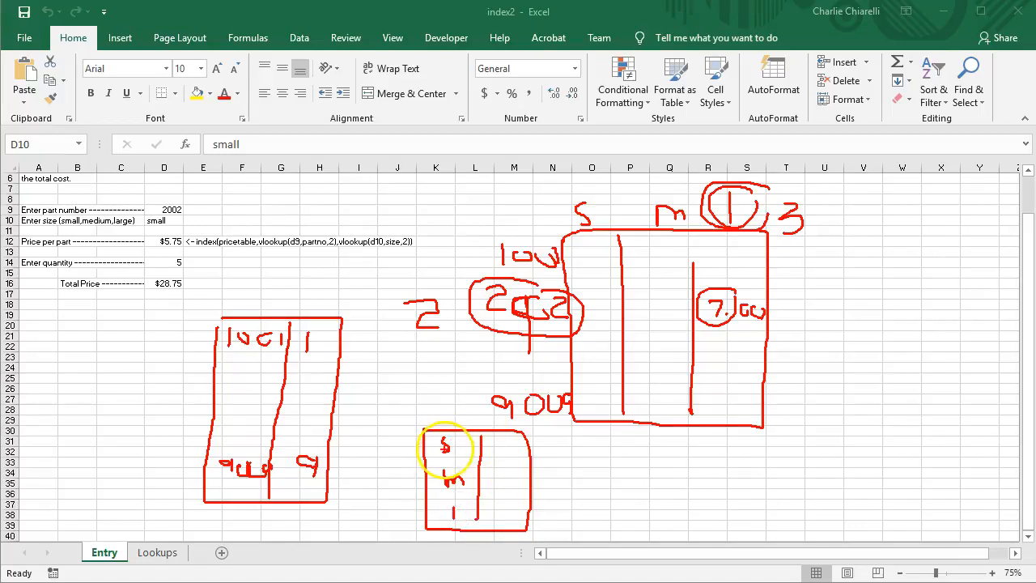
pyautogui.moveTo(501, 442)
pyautogui.mouseDown()
pyautogui.moveTo(508, 480)
pyautogui.moveTo(498, 510)
pyautogui.moveTo(469, 516)
pyautogui.mouseUp()
# Link the inputs to row 2 for 2002 and column 1 for small, then erase all ink
pyautogui.moveTo(180, 195); pyautogui.dragTo(191, 196)
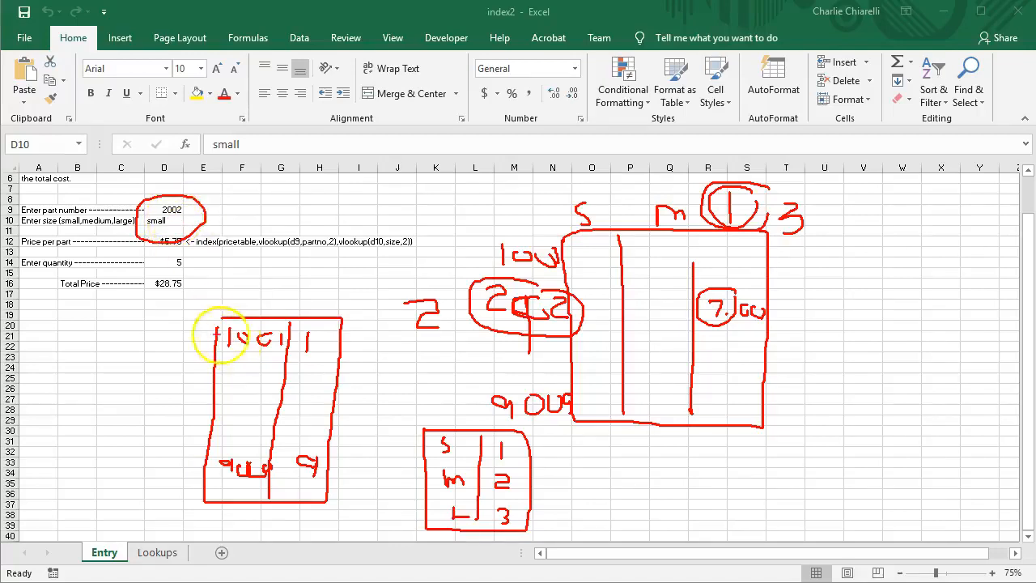
pyautogui.moveTo(108, 382); pyautogui.dragTo(199, 381)
pyautogui.click(224, 364)
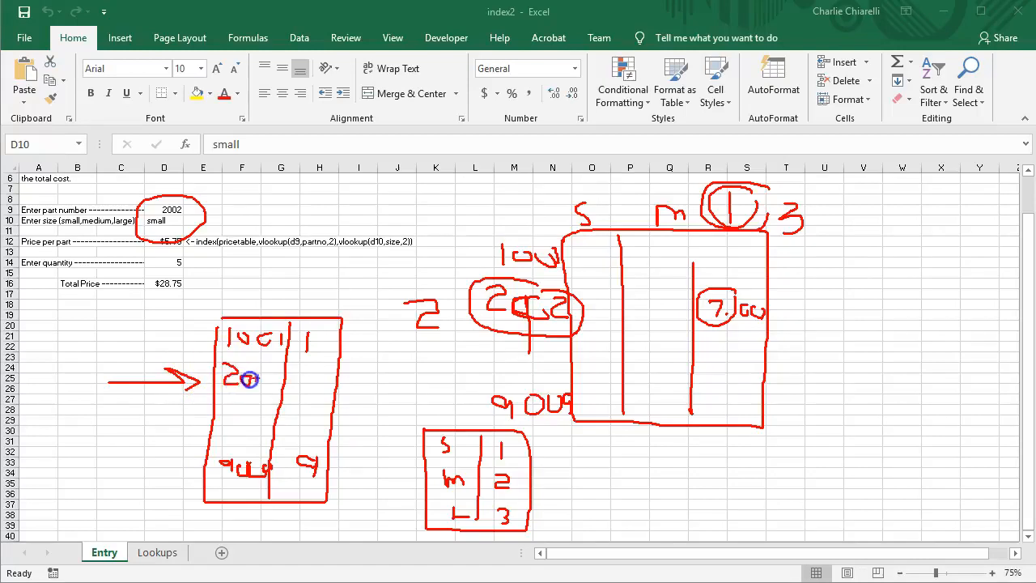
pyautogui.moveTo(280, 384)
pyautogui.mouseDown()
pyautogui.moveTo(288, 393)
pyautogui.moveTo(327, 385)
pyautogui.moveTo(340, 400)
pyautogui.mouseUp()
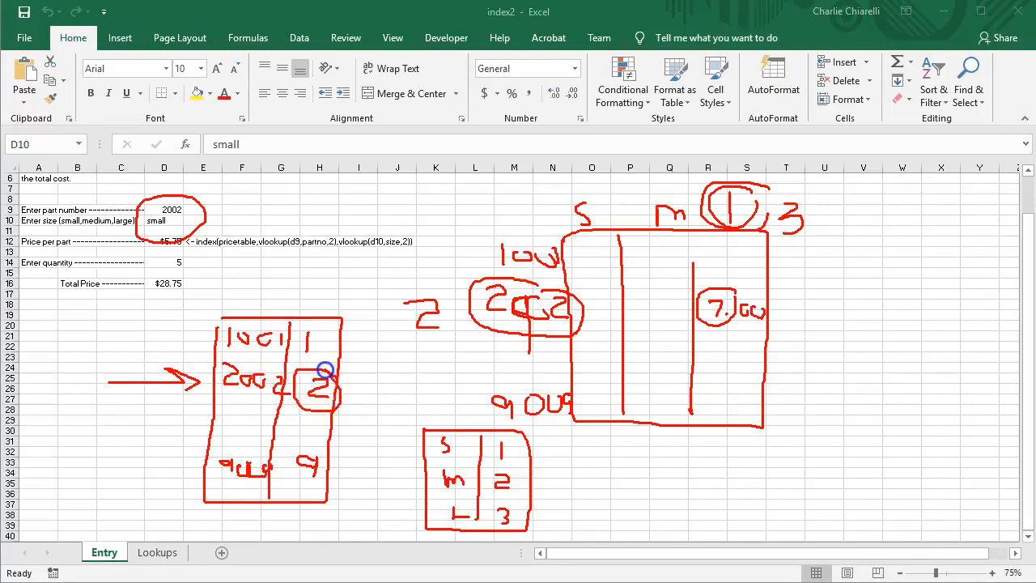
pyautogui.moveTo(161, 225)
pyautogui.mouseDown()
pyautogui.moveTo(173, 245)
pyautogui.moveTo(407, 366)
pyautogui.mouseUp()
pyautogui.moveTo(418, 415); pyautogui.dragTo(422, 420)
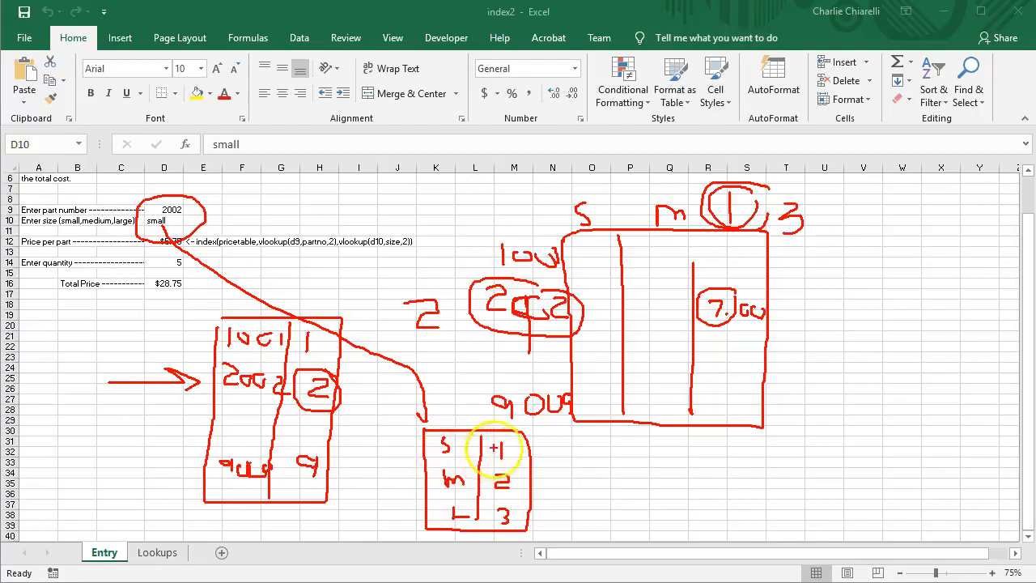
pyautogui.click(497, 446)
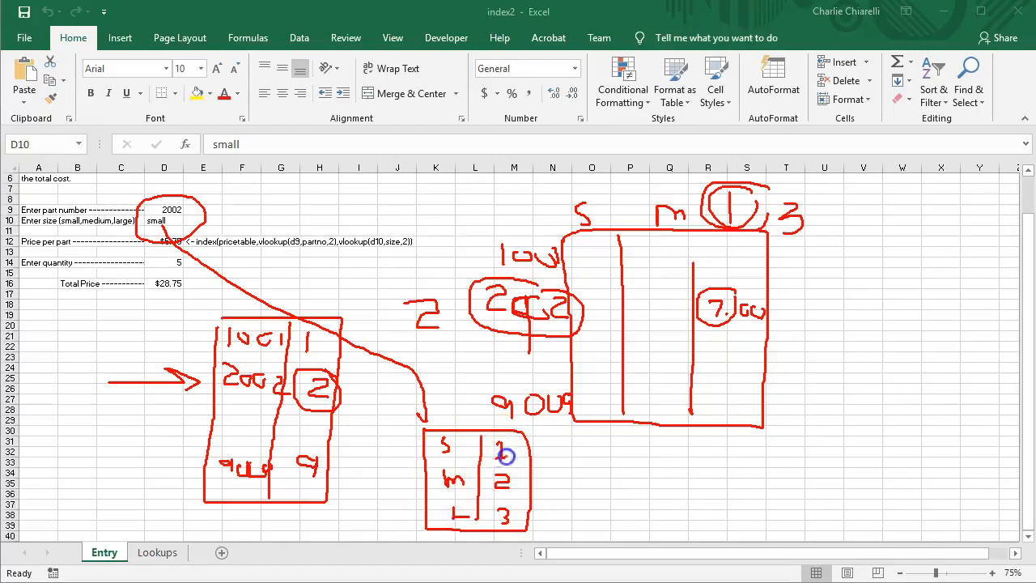
pyautogui.click(513, 443)
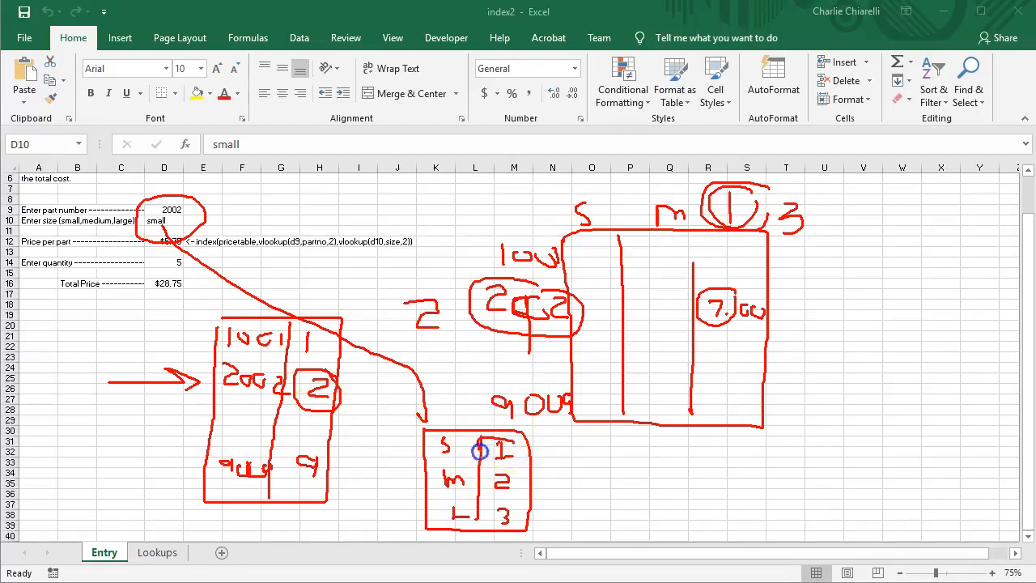
pyautogui.moveTo(520, 459); pyautogui.dragTo(492, 466)
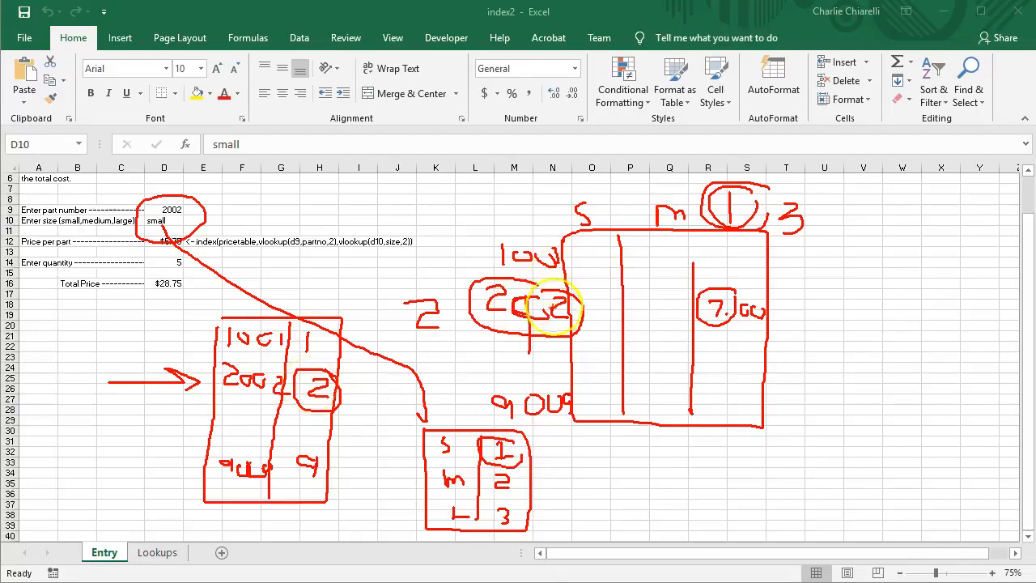
pyautogui.moveTo(598, 215); pyautogui.dragTo(602, 340)
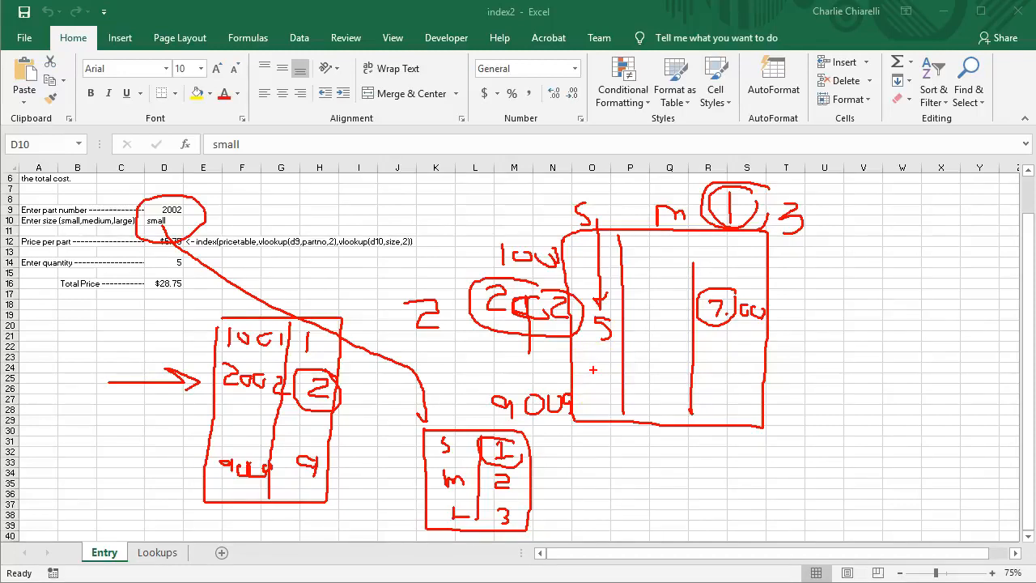
pyautogui.press('Escape')
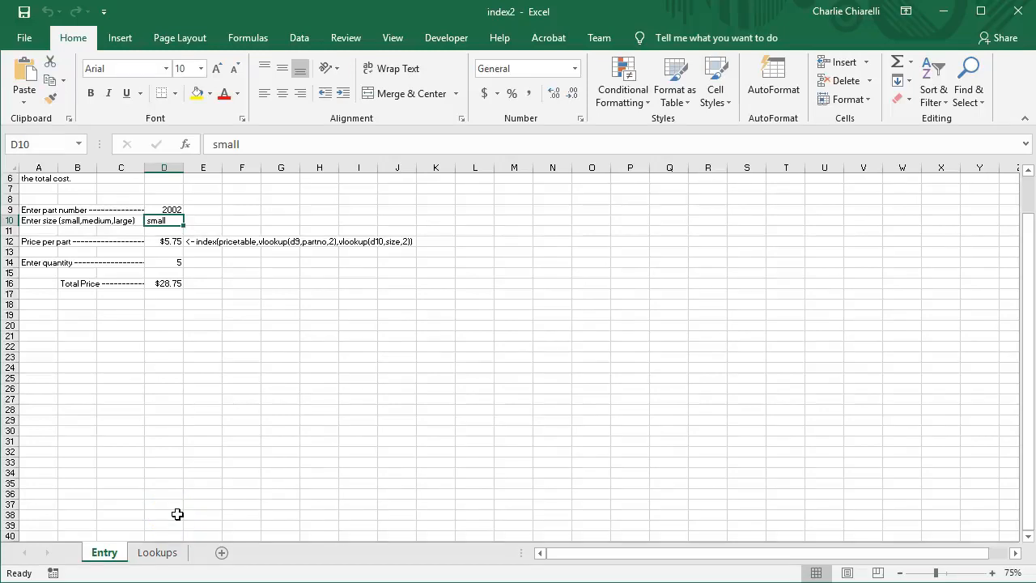
# On the Lookups sheet, highlight the pricetable part numbers, a sample price, and the partno and size blocks
pyautogui.click(162, 551)
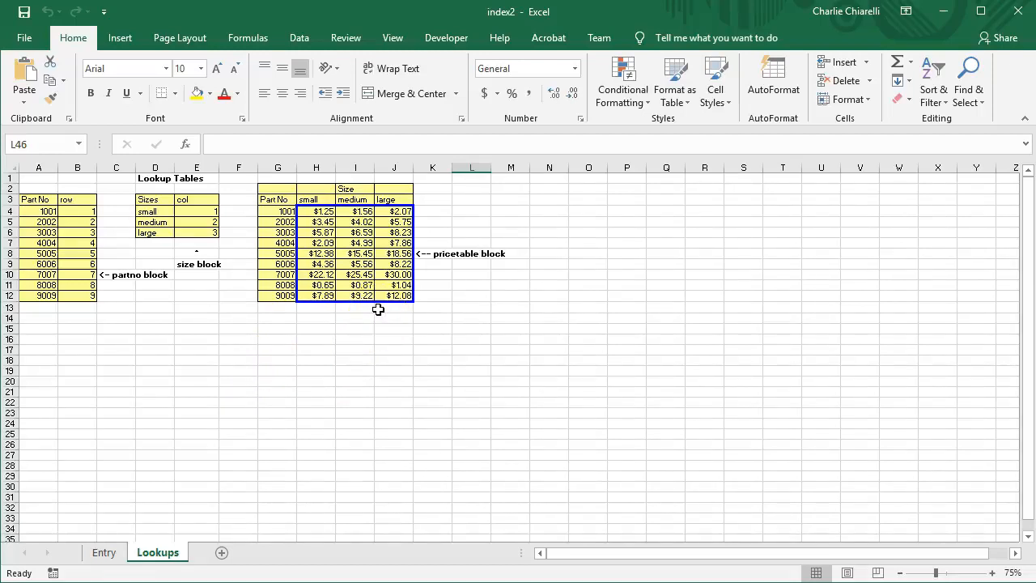
pyautogui.moveTo(276, 213); pyautogui.dragTo(274, 293)
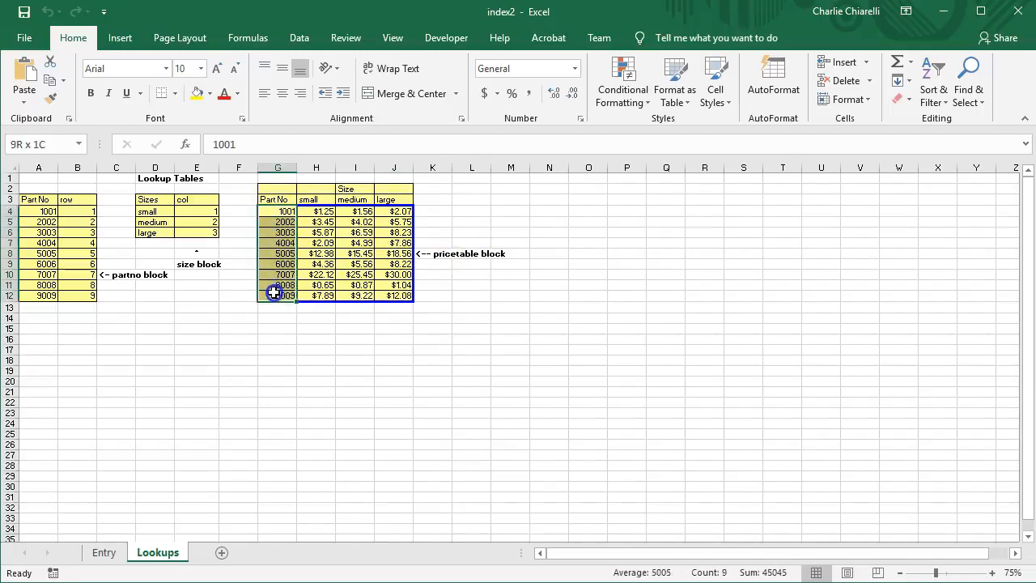
pyautogui.click(354, 264)
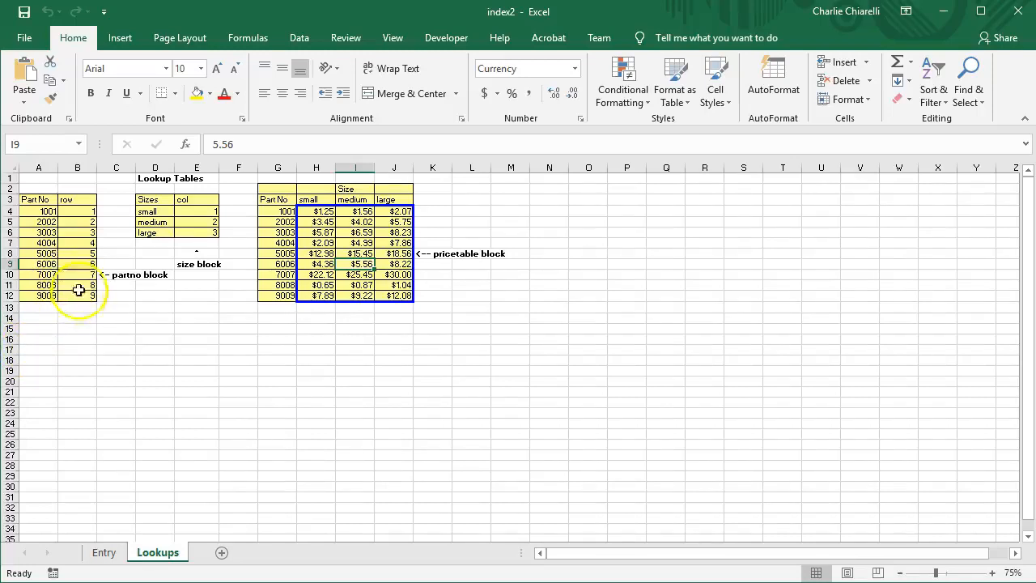
pyautogui.moveTo(39, 212); pyautogui.dragTo(70, 295)
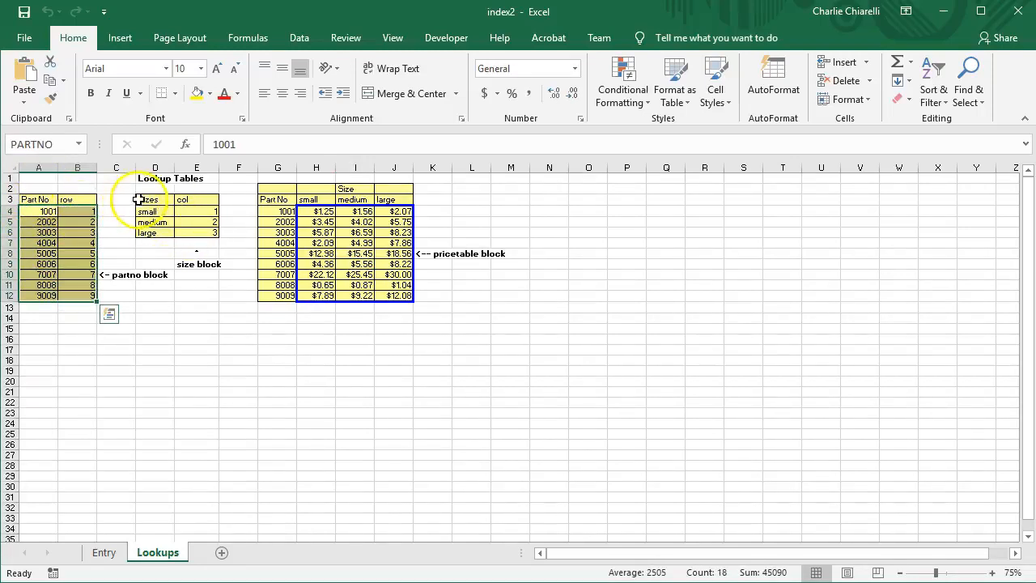
pyautogui.moveTo(146, 212); pyautogui.dragTo(203, 236)
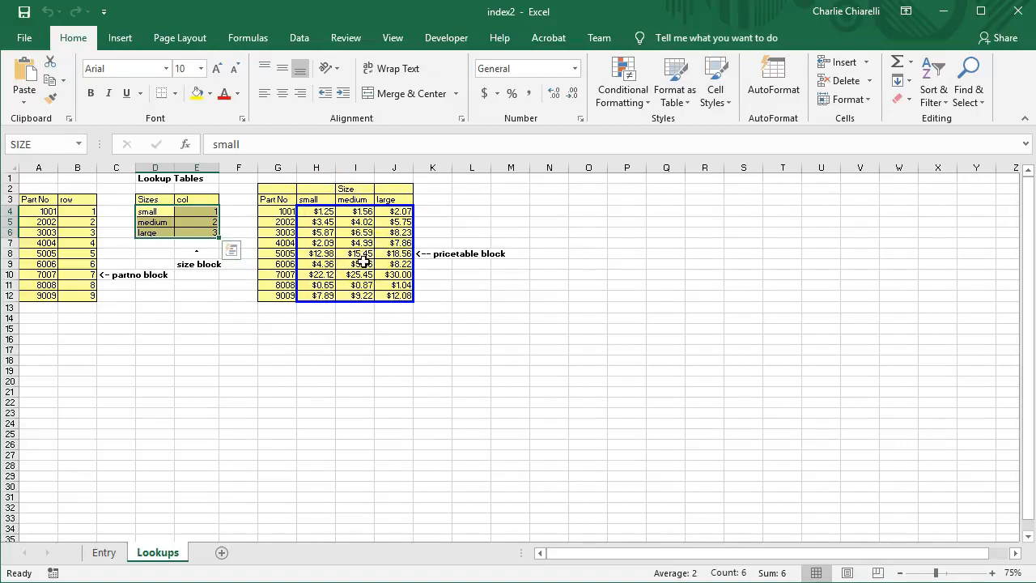
pyautogui.click(108, 553)
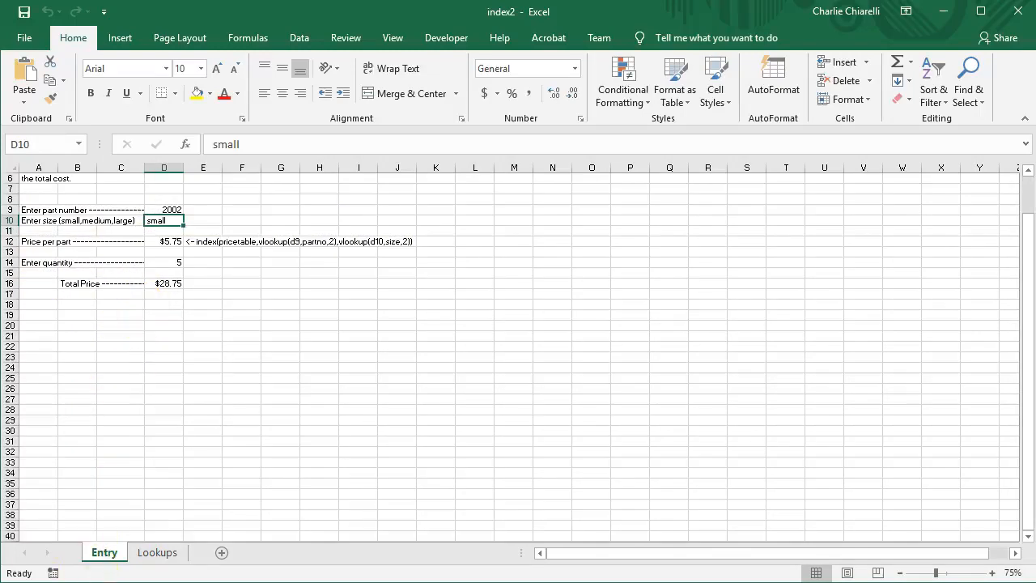
# Enter part 3003 with size large to recalculate the price
pyautogui.click(172, 210)
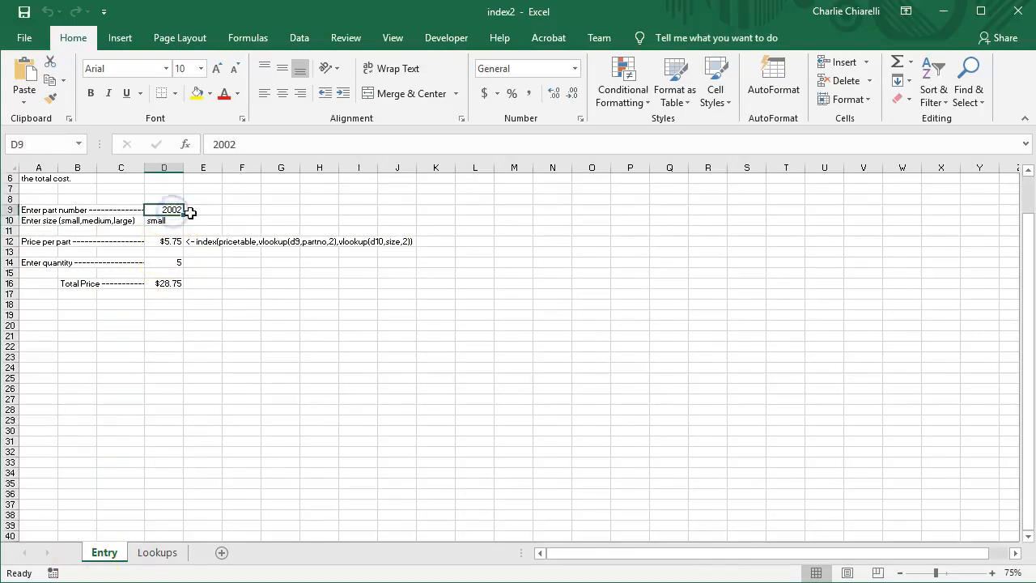
pyautogui.write('3003')
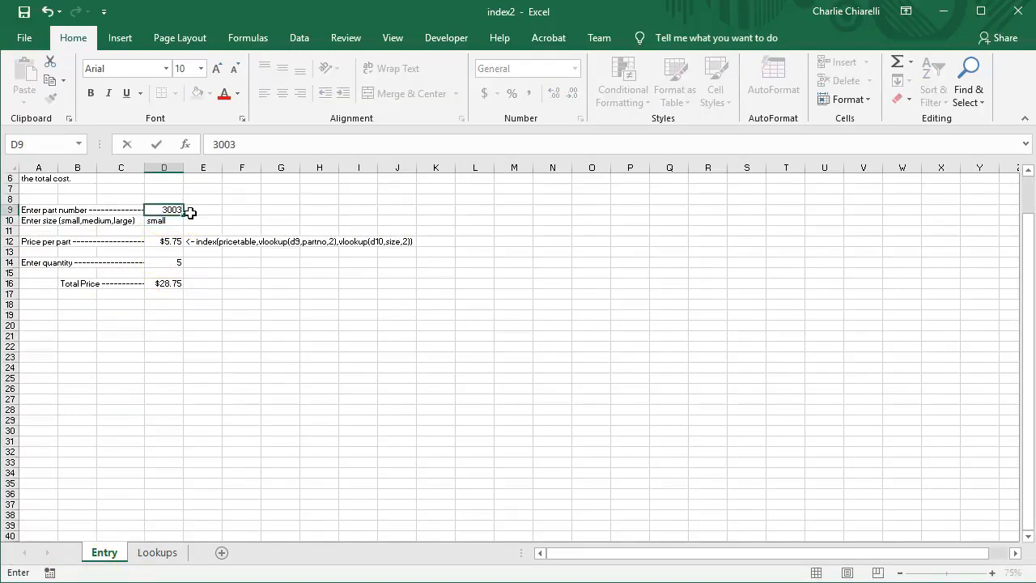
pyautogui.click(171, 222)
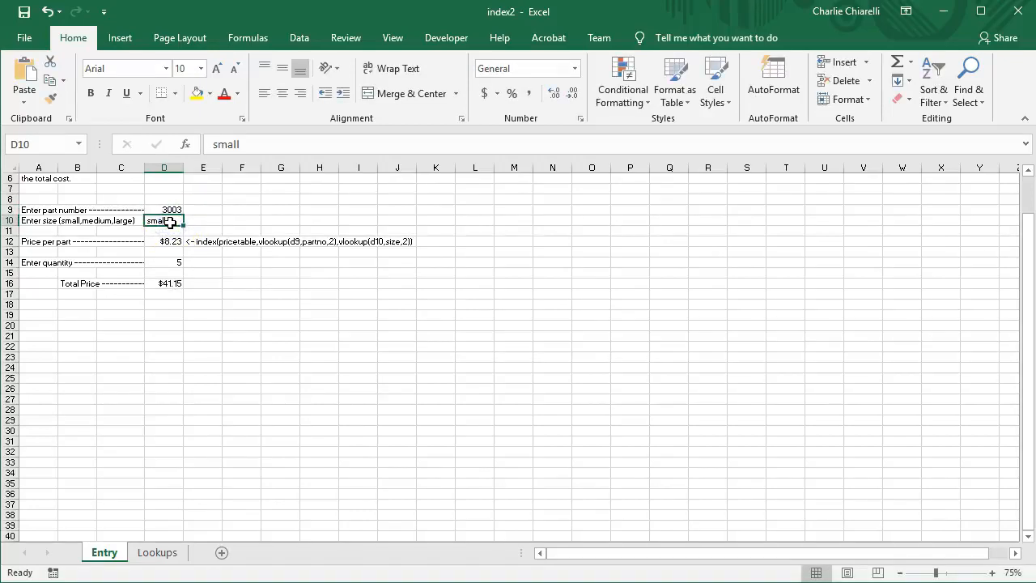
pyautogui.write('large')
pyautogui.press('Return')
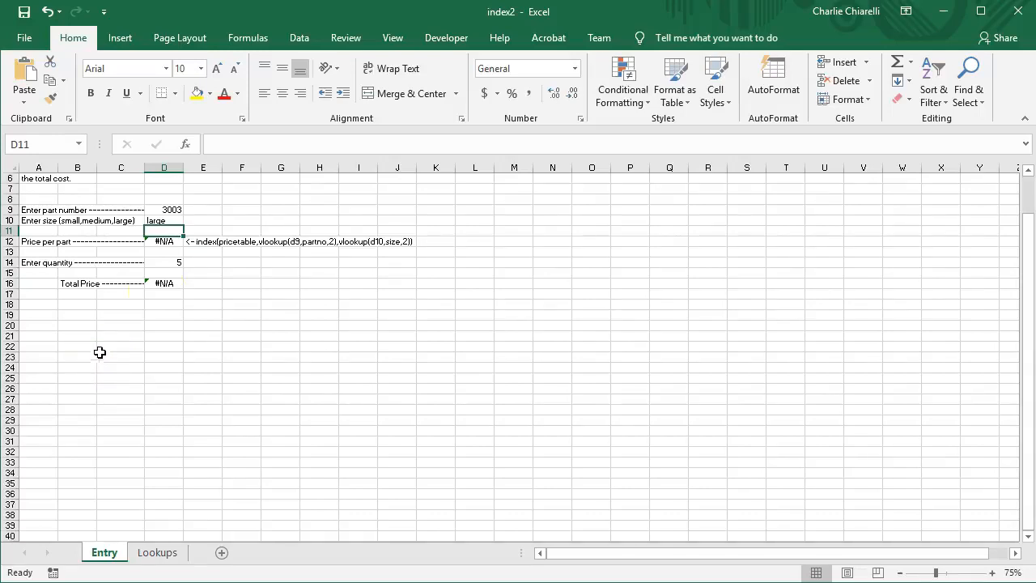
# Enter part 4004 with size small, giving $7.86 each and $39.30 total
pyautogui.click(173, 208)
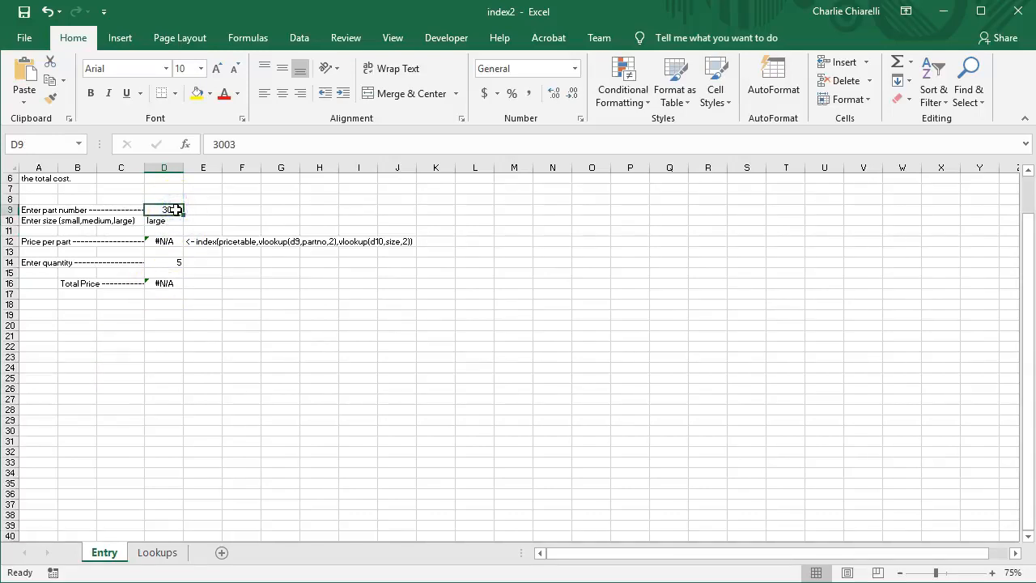
pyautogui.write('4004')
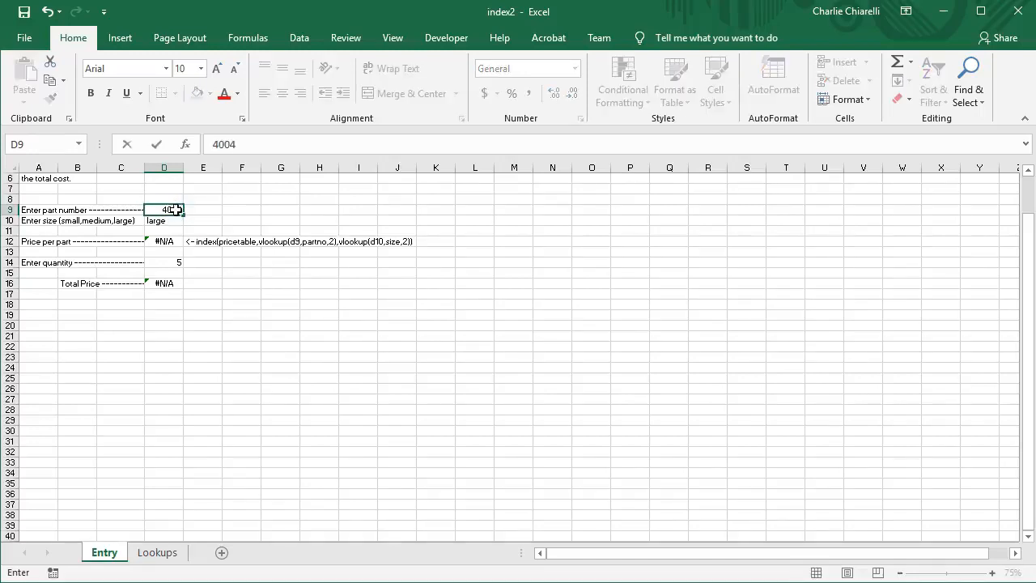
pyautogui.press('Return')
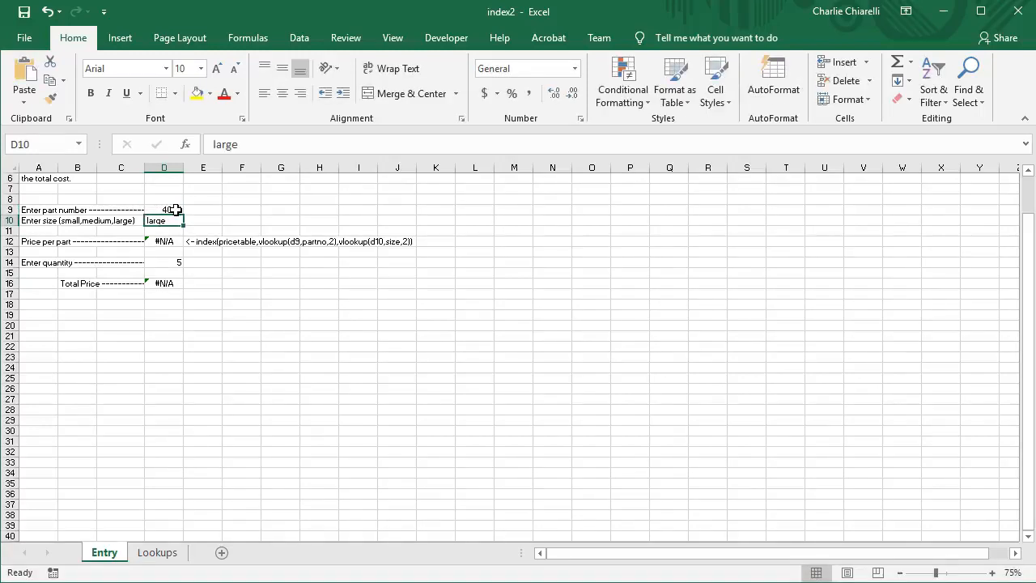
pyautogui.write('sm')
pyautogui.press('Return')
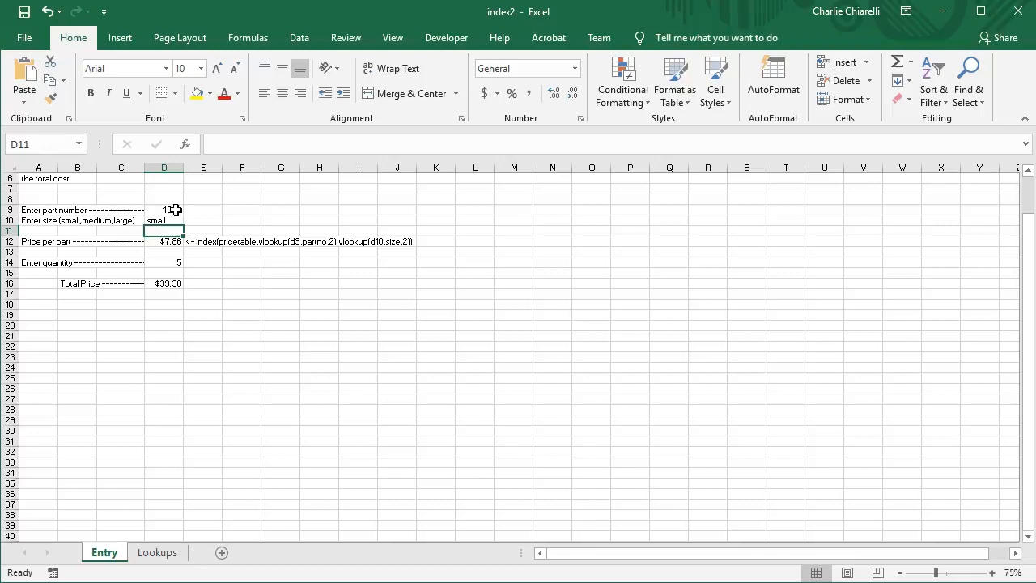
# Compare part 4004's small price in the Lookups price table with the Entry sheet
pyautogui.click(156, 553)
pyautogui.click(275, 243)
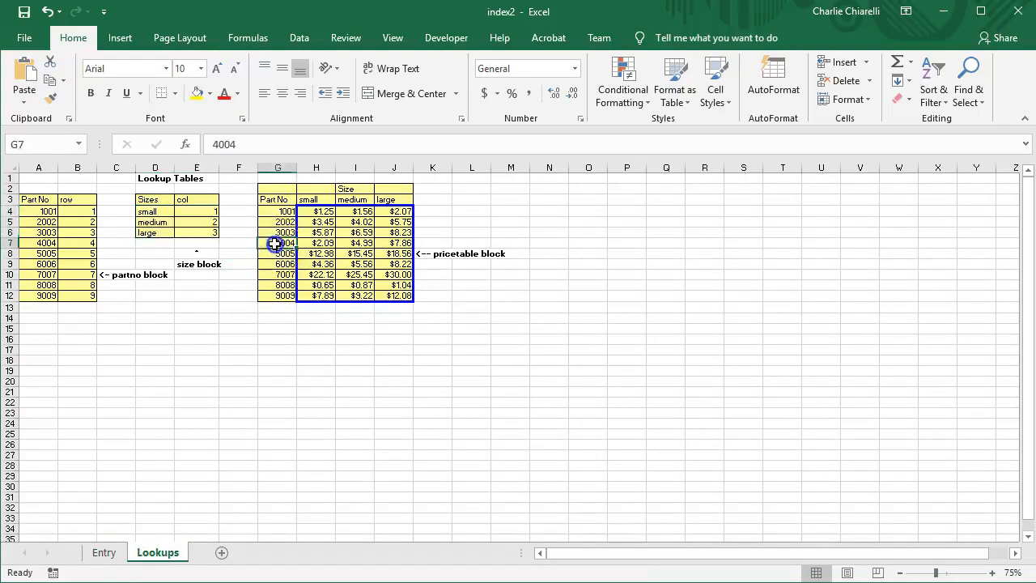
pyautogui.click(316, 244)
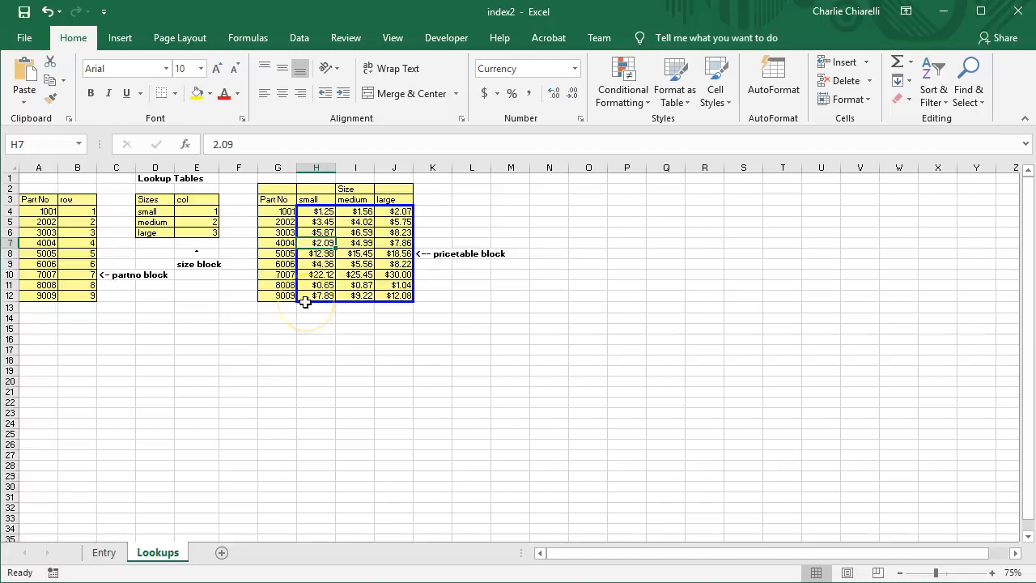
pyautogui.click(105, 553)
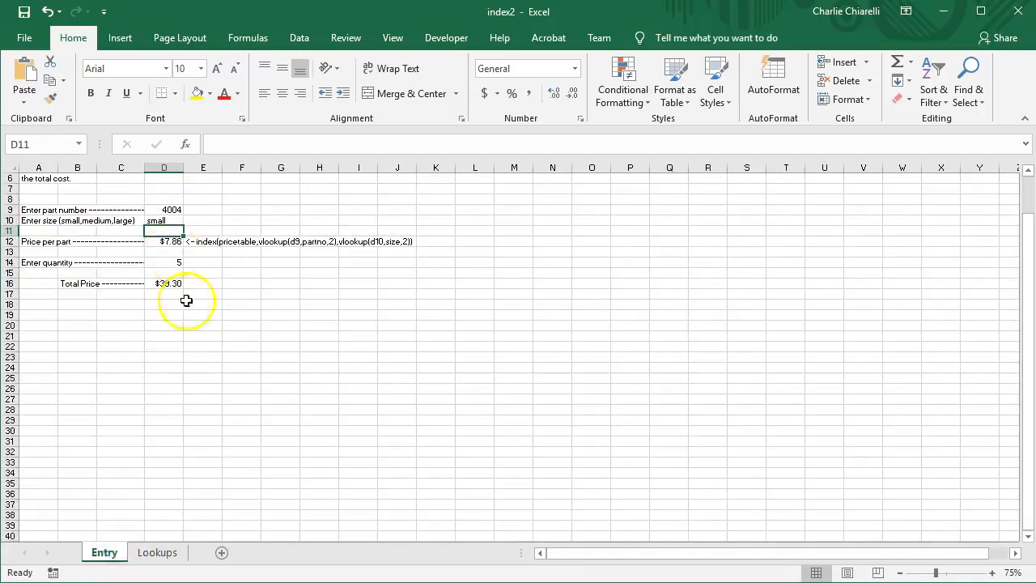
pyautogui.click(158, 552)
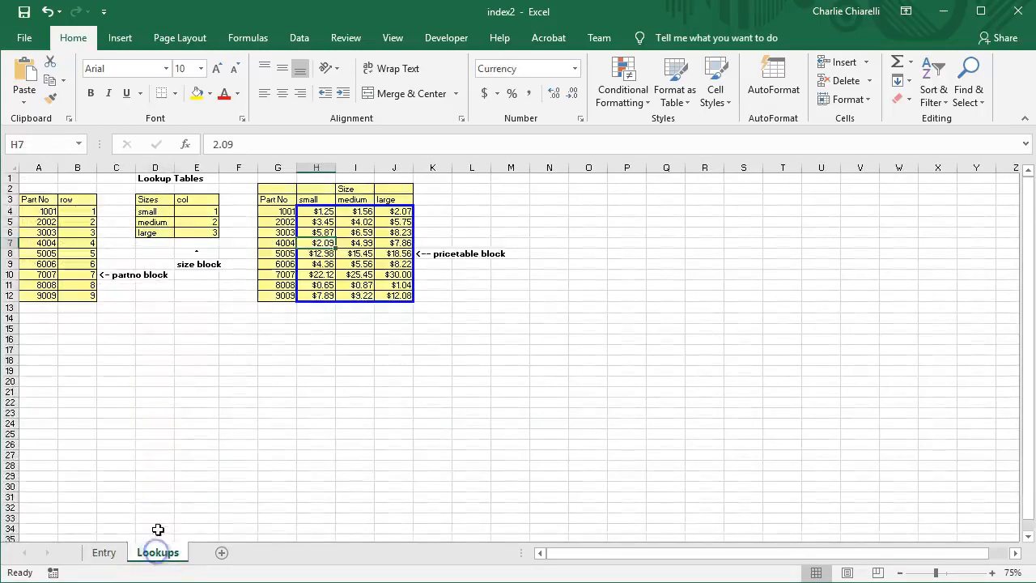
# Select the part numbers A4:A12, then the size names, then the whole size table D4:E6
pyautogui.click(184, 413)
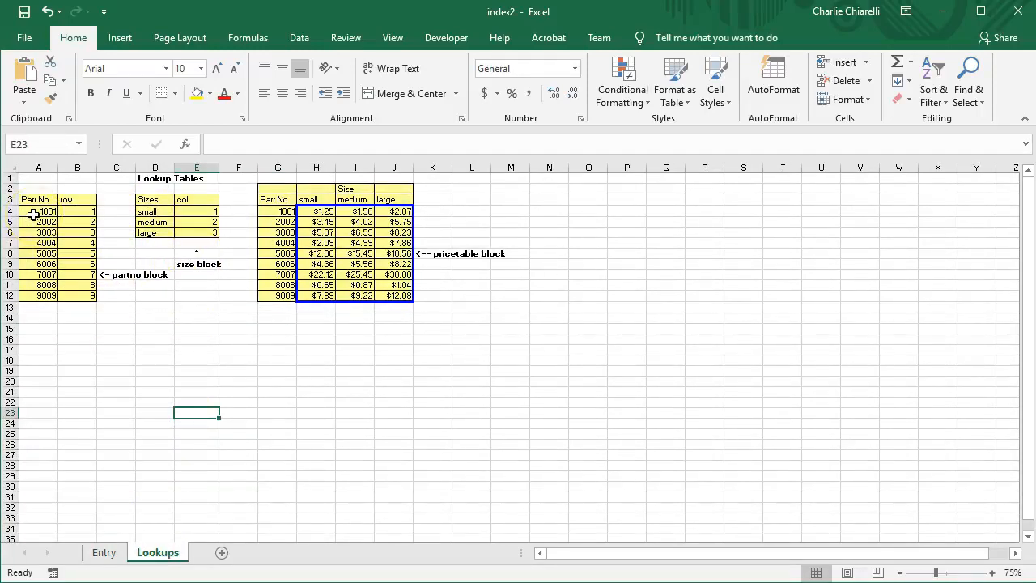
pyautogui.moveTo(39, 212); pyautogui.dragTo(53, 298)
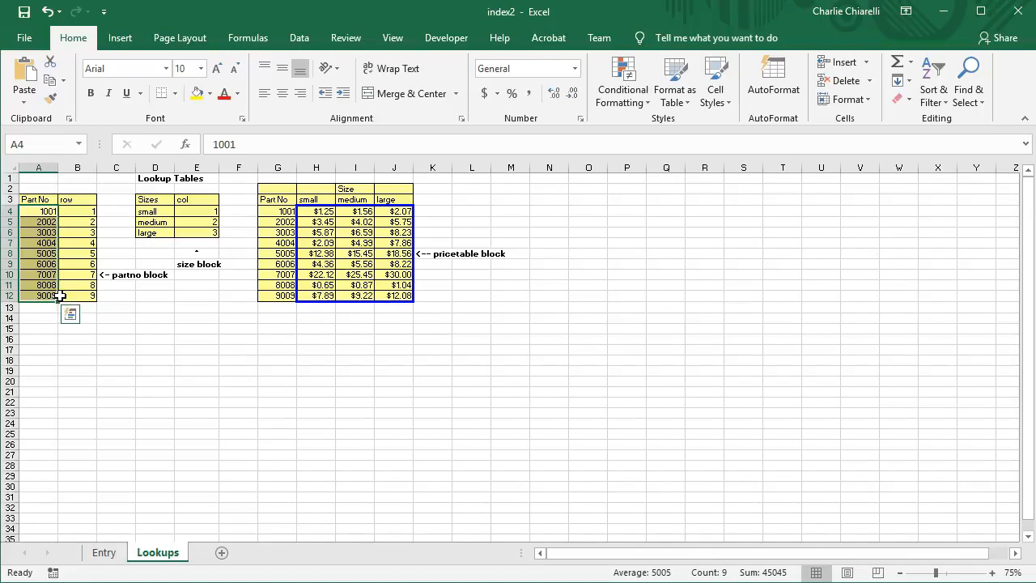
pyautogui.click(154, 306)
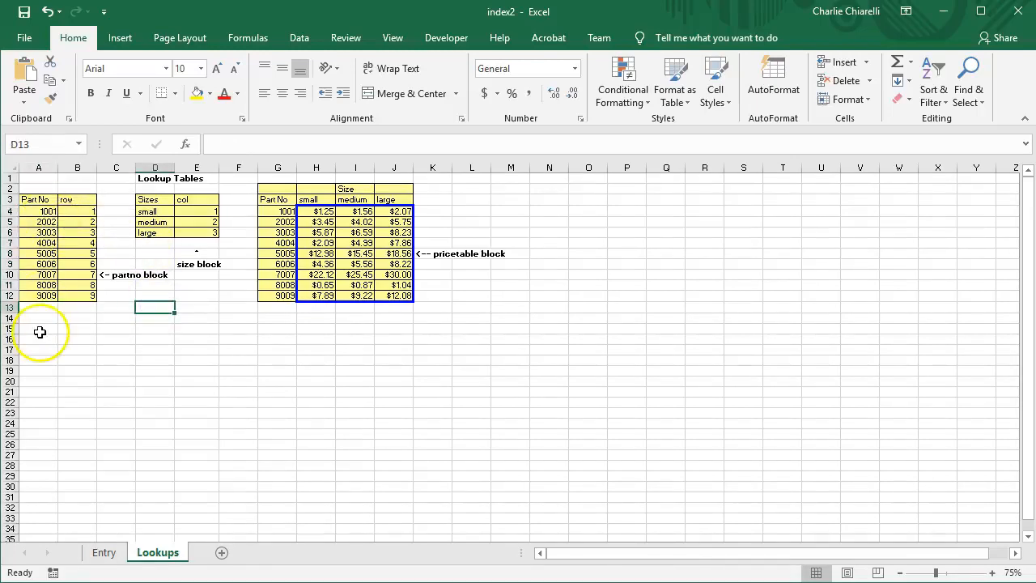
pyautogui.click(154, 212)
pyautogui.moveTo(154, 212); pyautogui.dragTo(154, 233)
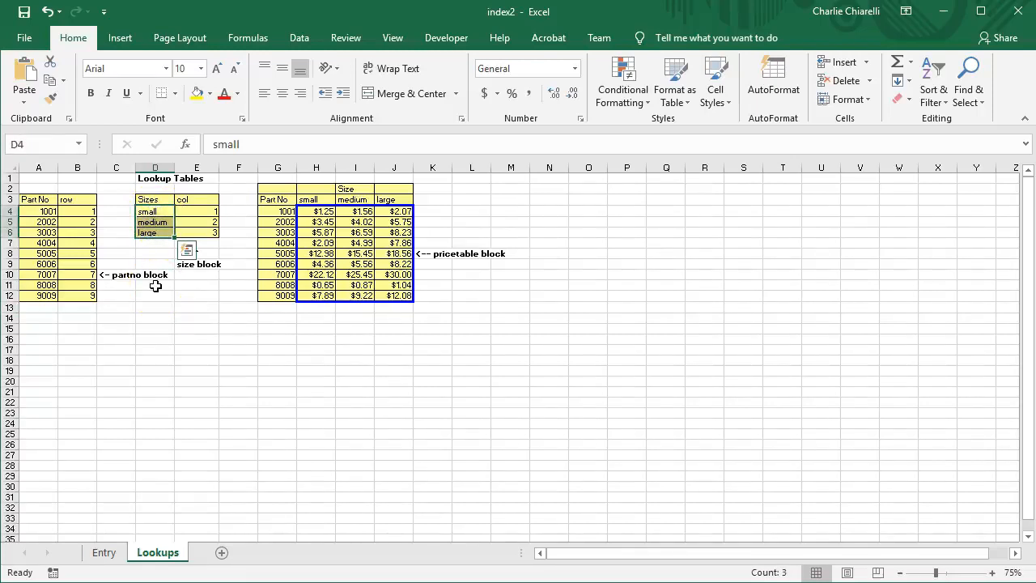
pyautogui.click(157, 340)
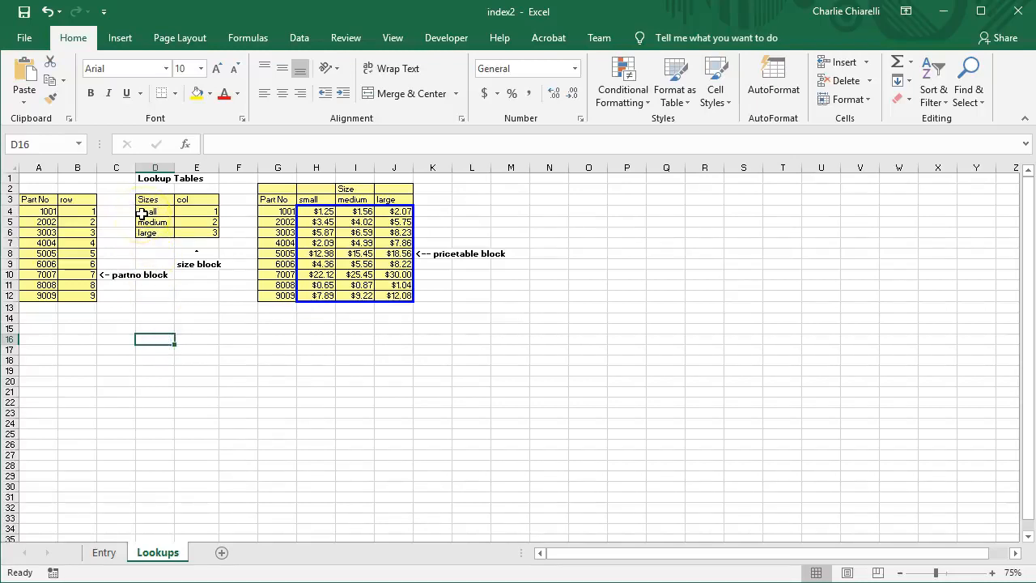
pyautogui.click(148, 253)
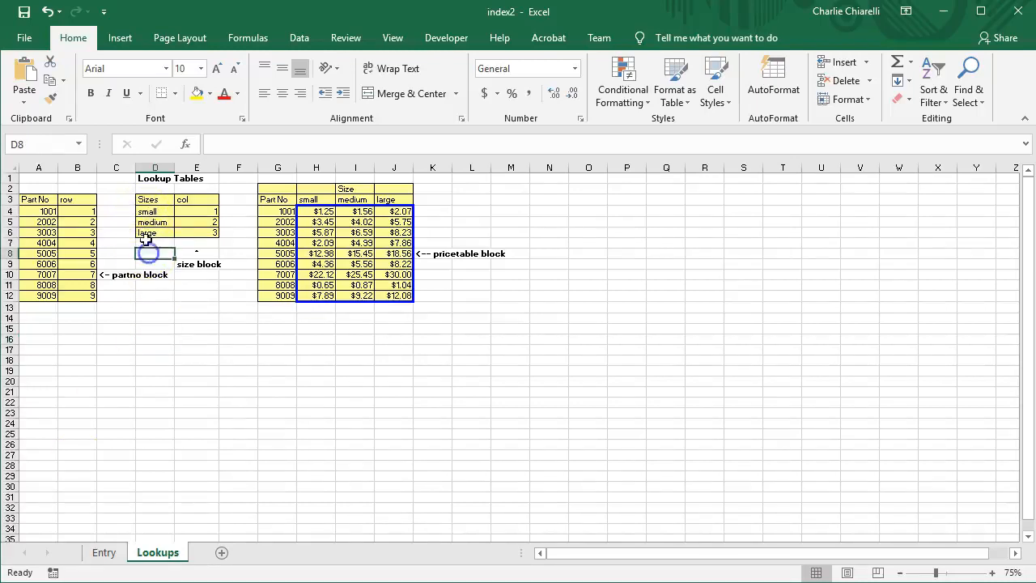
pyautogui.moveTo(146, 211); pyautogui.dragTo(201, 233)
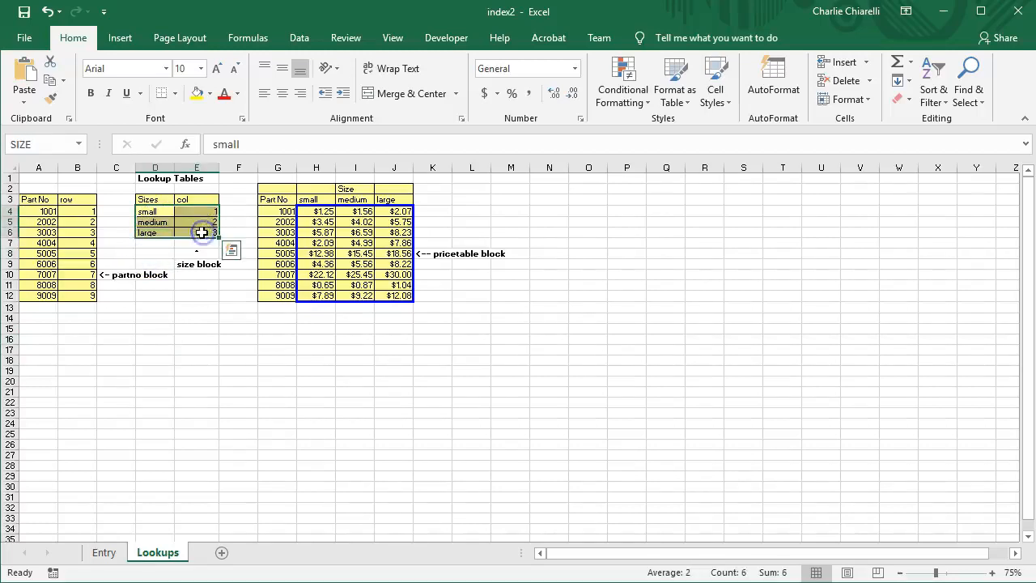
pyautogui.click(299, 38)
# Sort the size table A to Z and check the Entry sheet's part and size inputs
pyautogui.click(343, 77)
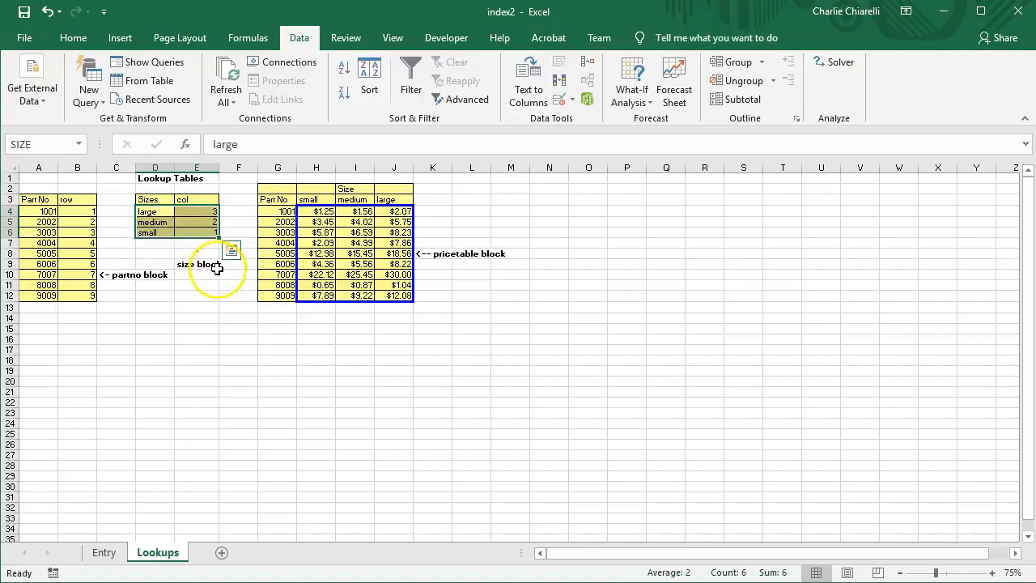
pyautogui.click(104, 553)
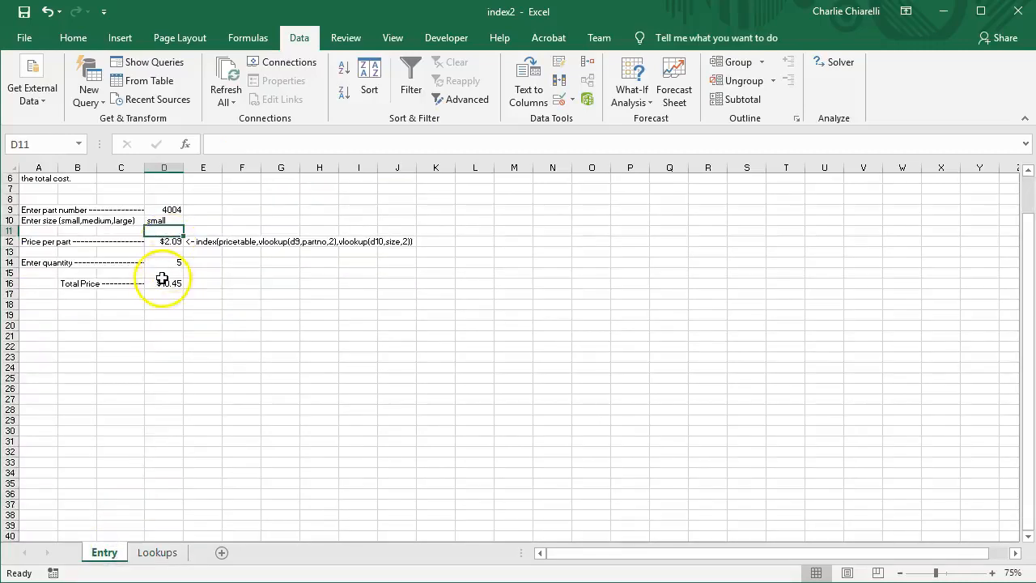
pyautogui.click(174, 210)
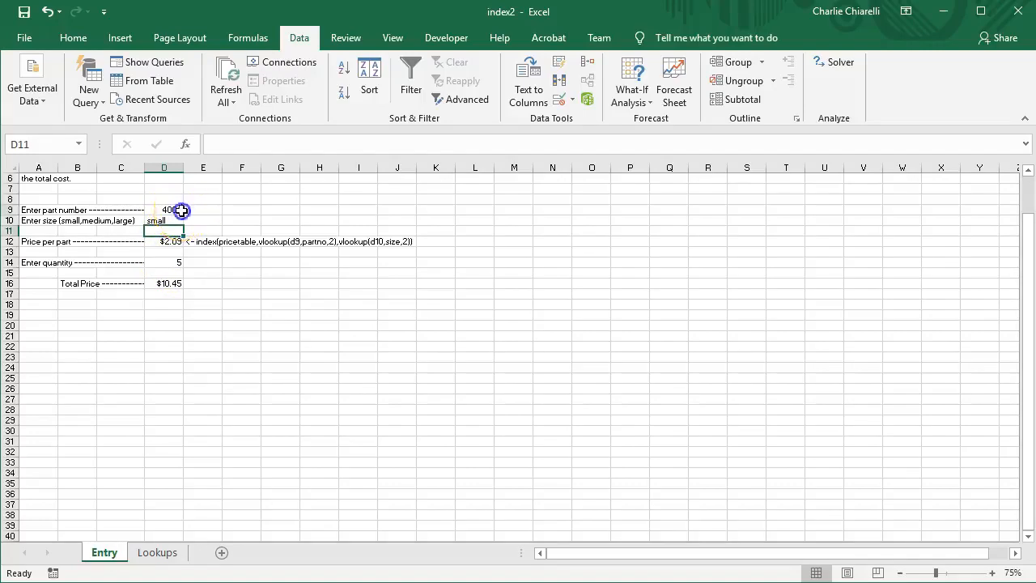
pyautogui.click(167, 223)
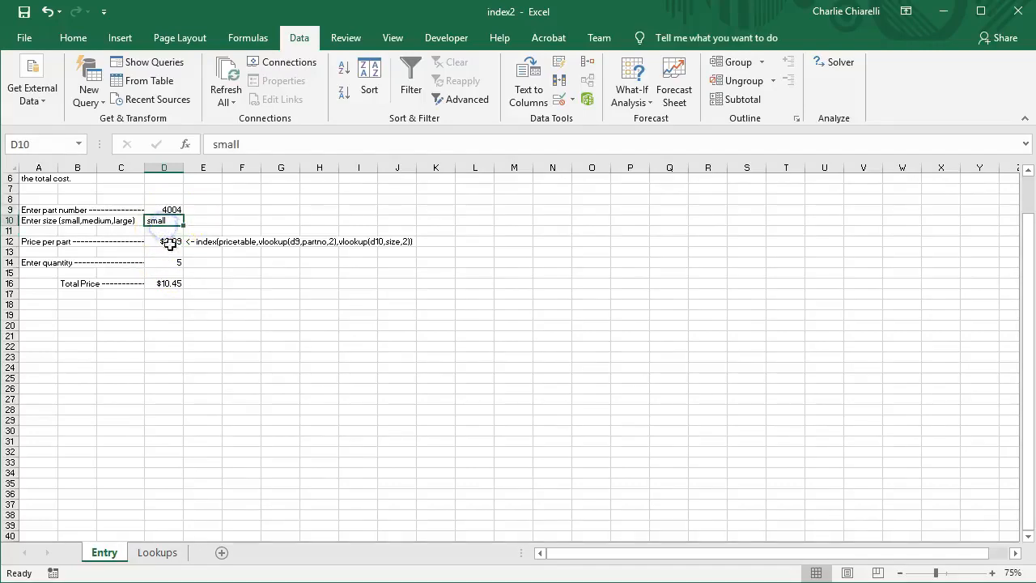
# Confirm on Lookups that part 4004 small costs 2.09, then return to D9 on Entry
pyautogui.click(154, 552)
pyautogui.click(266, 244)
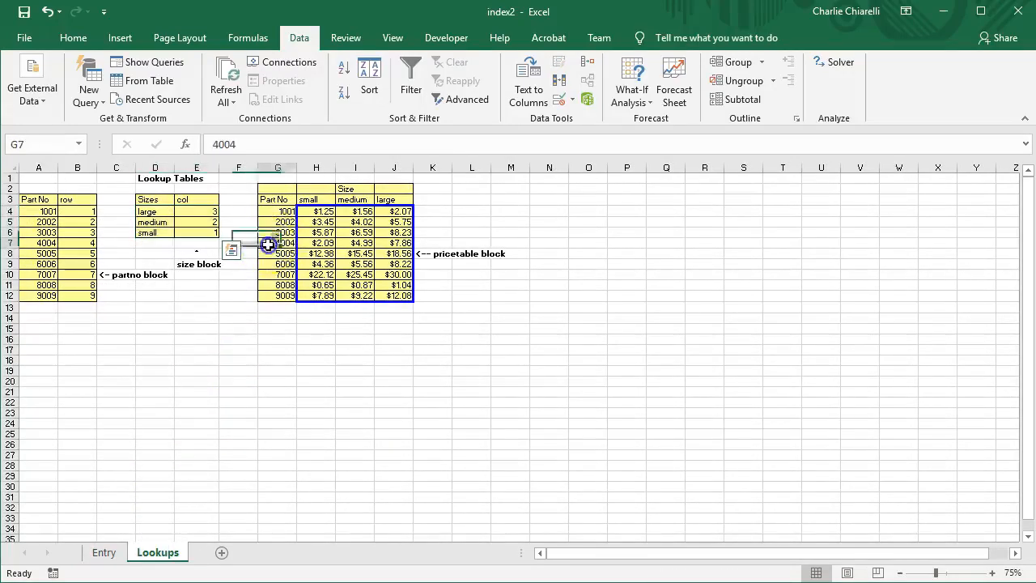
pyautogui.click(317, 243)
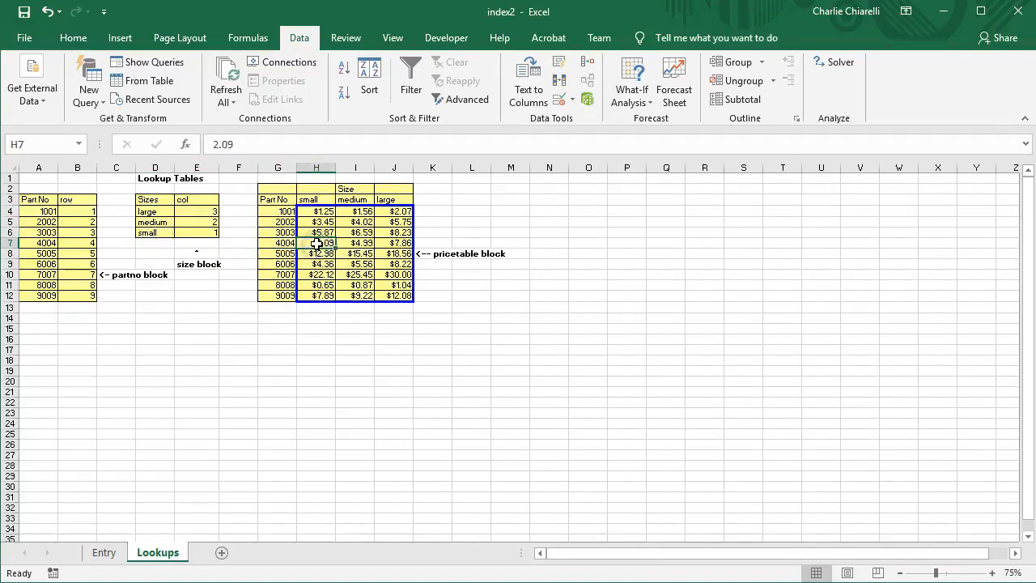
pyautogui.click(104, 553)
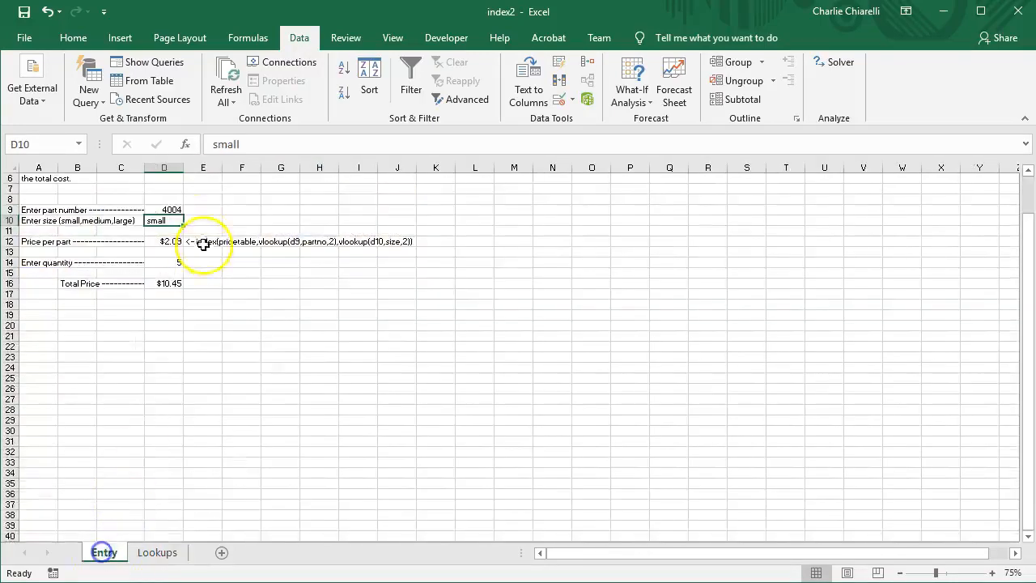
pyautogui.click(191, 211)
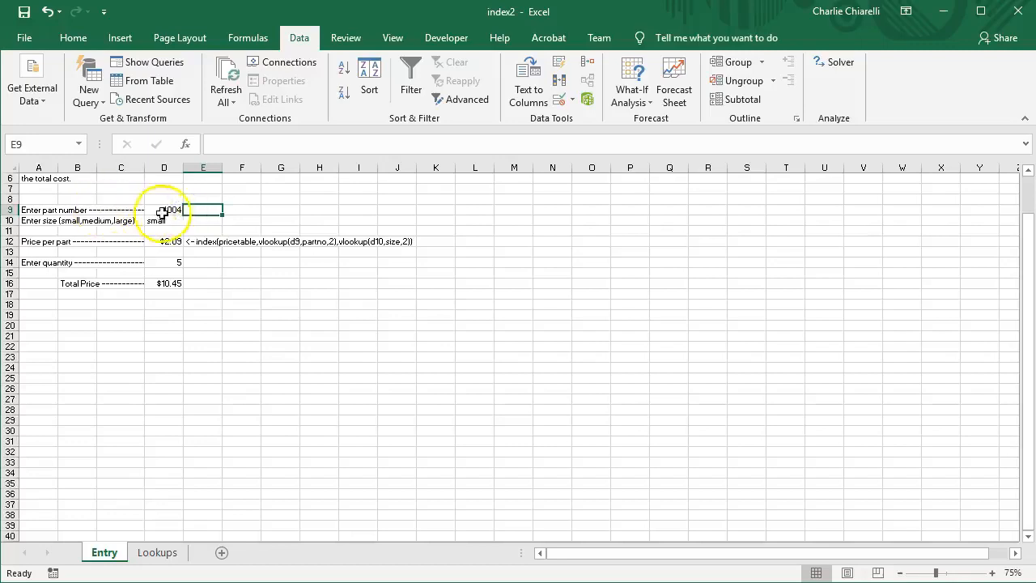
pyautogui.click(169, 212)
# Change the order to part 3003, size large, and check its large price on Lookups
pyautogui.write('3003')
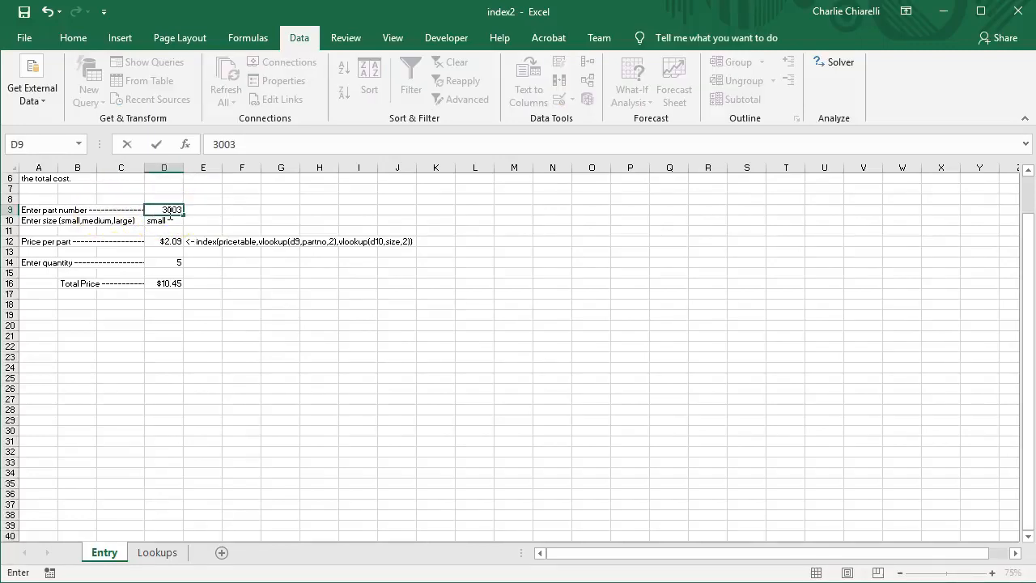
pyautogui.press('Return')
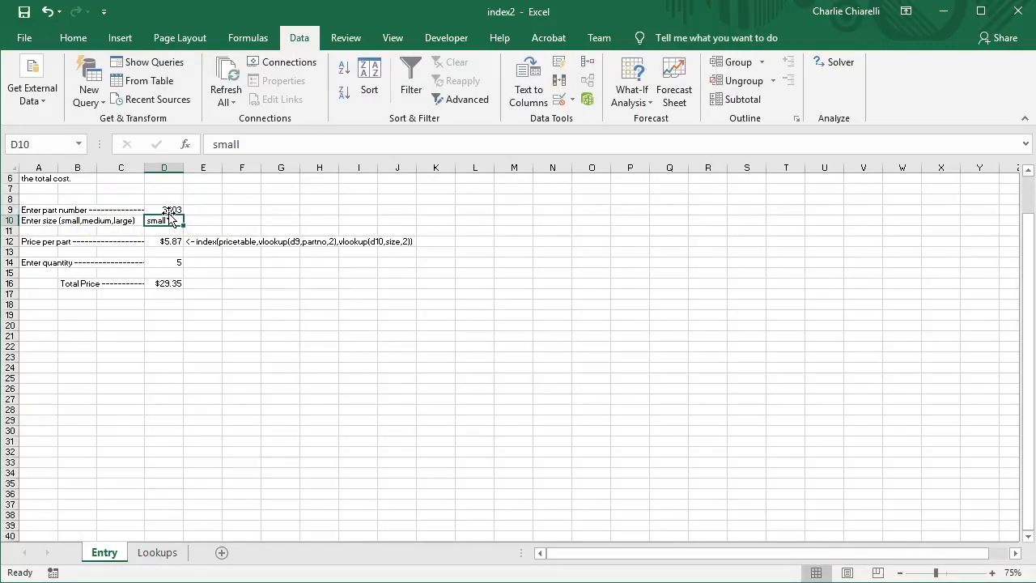
pyautogui.write('large')
pyautogui.press('Return')
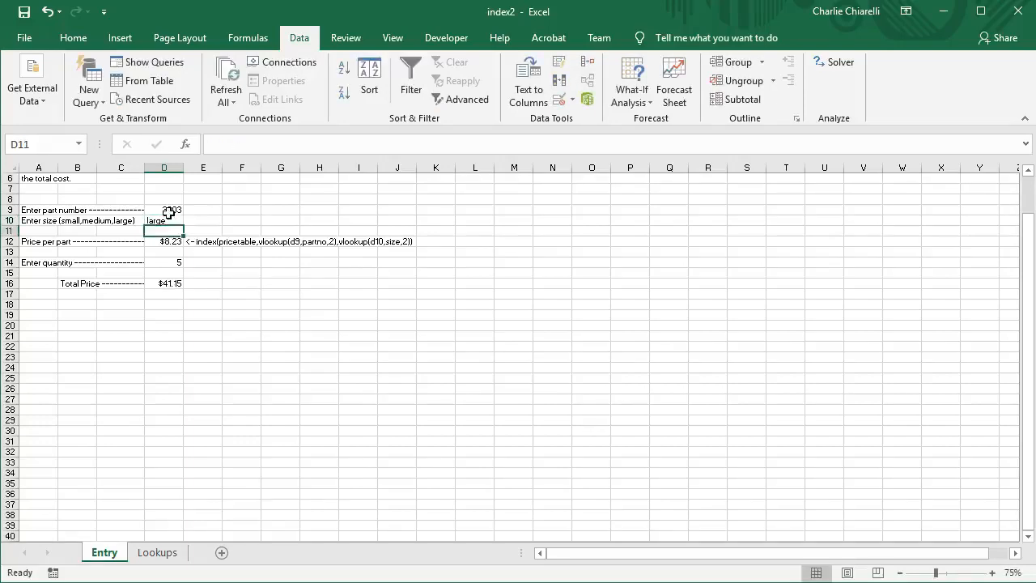
pyautogui.click(157, 552)
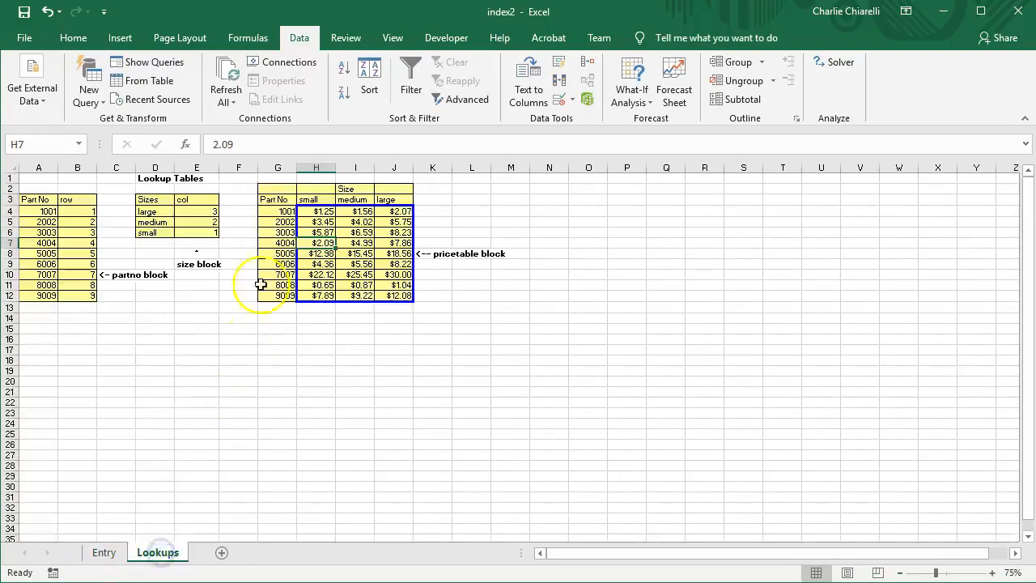
pyautogui.click(401, 233)
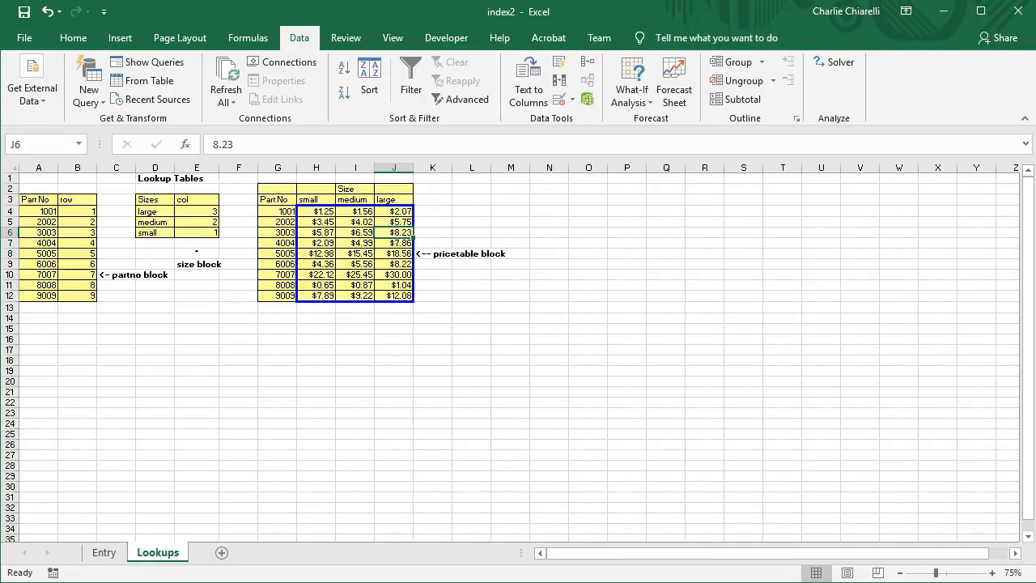
# Set the quantity in D14 to 10 for an $82.30 total
pyautogui.click(106, 553)
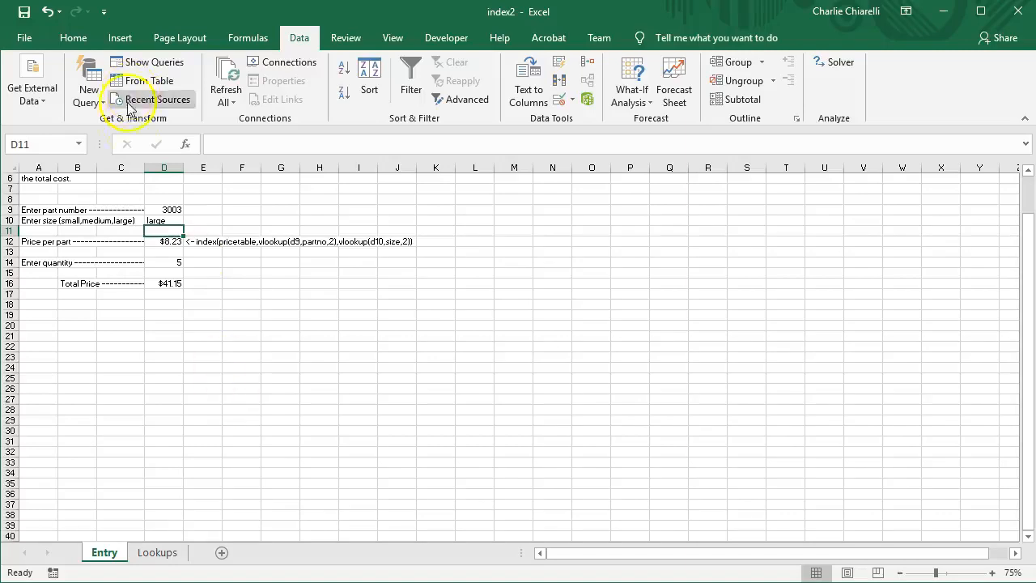
pyautogui.click(168, 242)
pyautogui.click(176, 263)
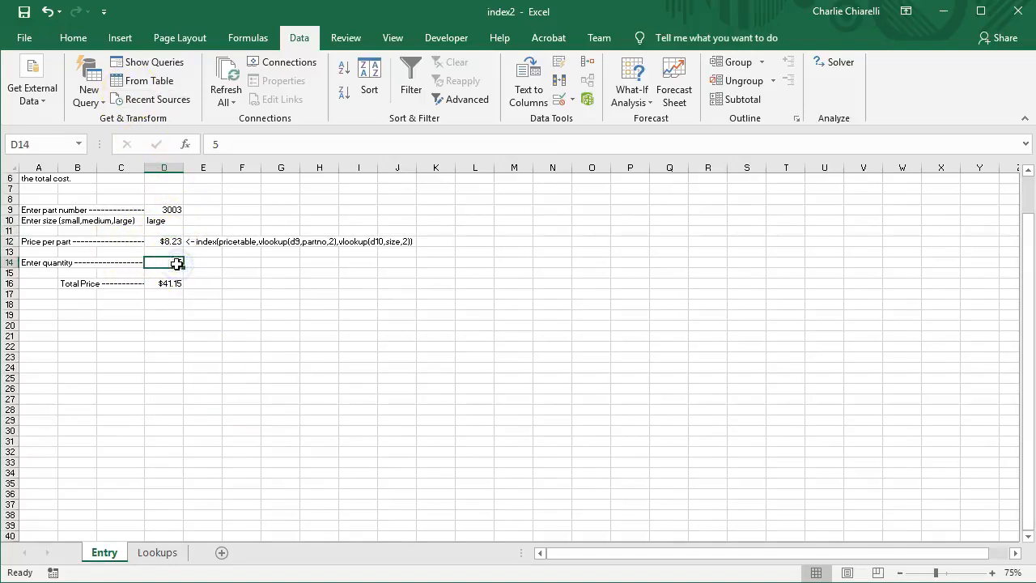
pyautogui.write('10')
pyautogui.press('Return')
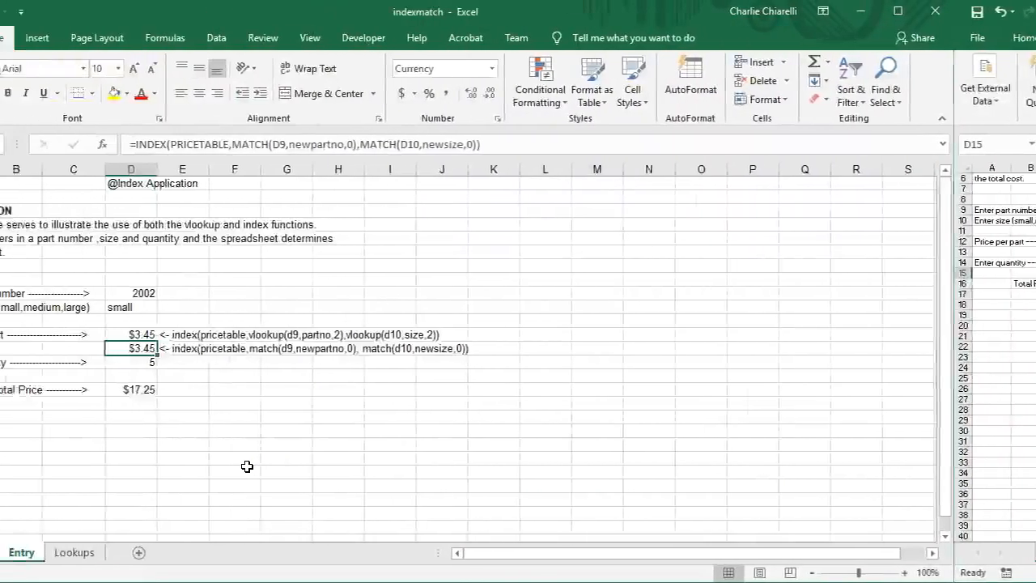
# On the Lookups sheet, select the partno table A4:B12 and inspect its row numbers
pyautogui.click(74, 552)
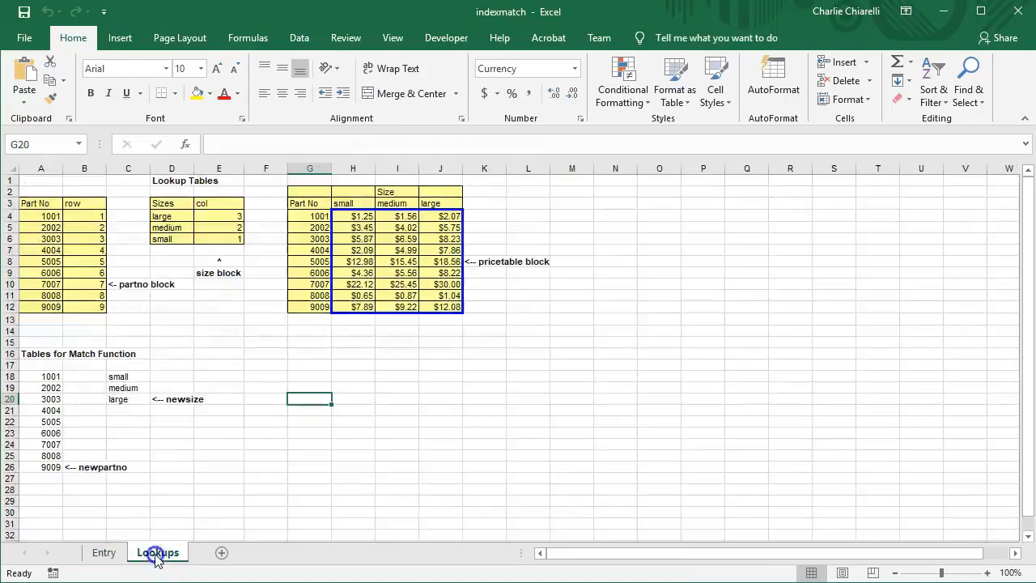
pyautogui.moveTo(38, 216); pyautogui.dragTo(86, 307)
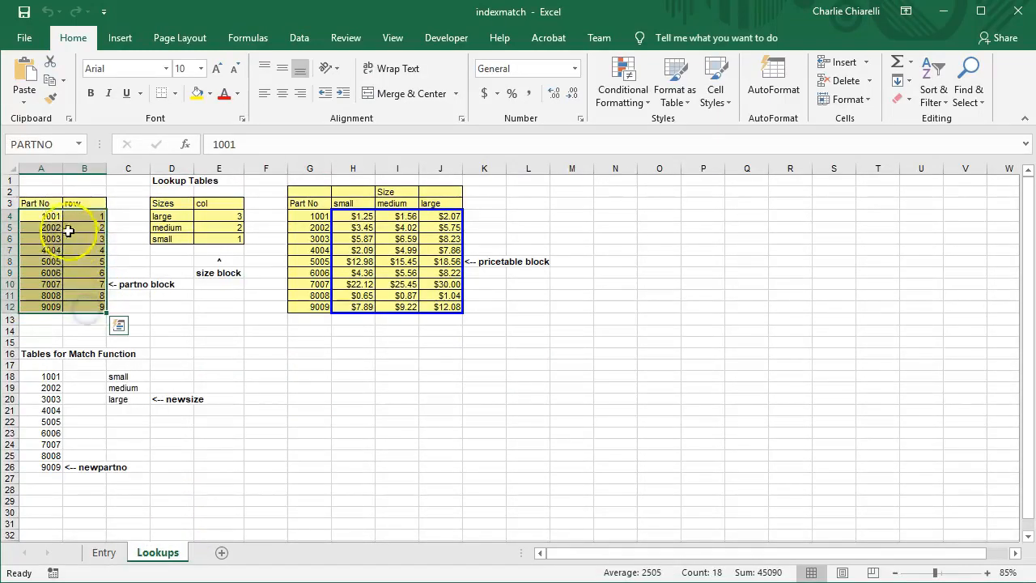
pyautogui.click(95, 217)
pyautogui.click(92, 227)
pyautogui.click(88, 239)
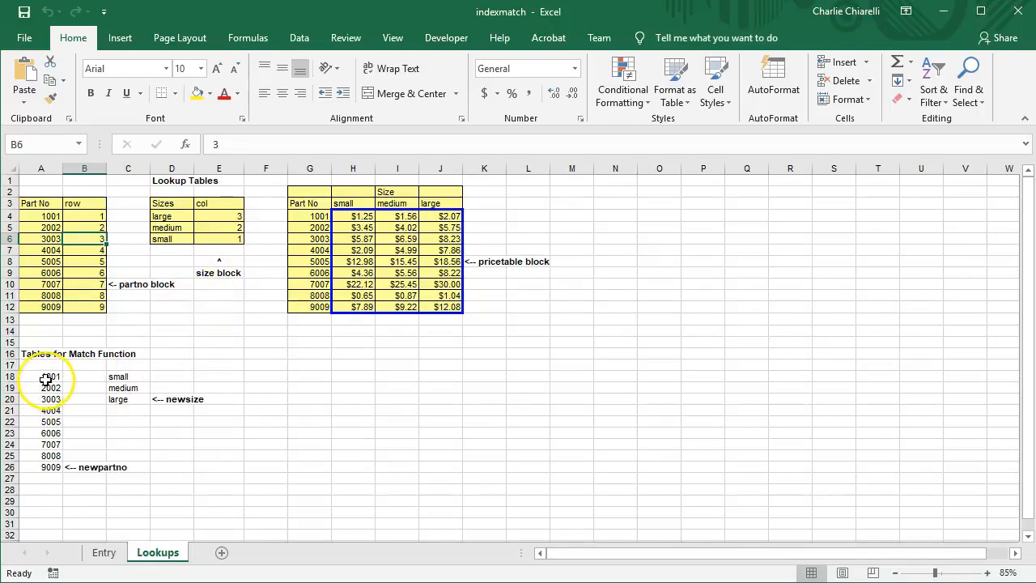
# Highlight the newpartno and newsize ranges against the small, medium, large headers, then return to Entry
pyautogui.moveTo(46, 377); pyautogui.dragTo(51, 467)
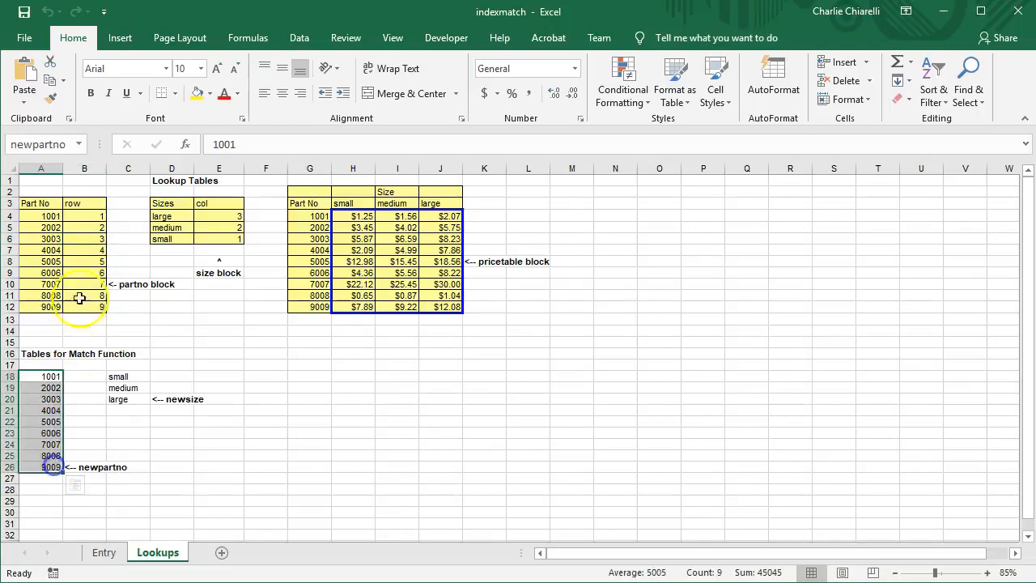
pyautogui.moveTo(89, 217); pyautogui.dragTo(96, 308)
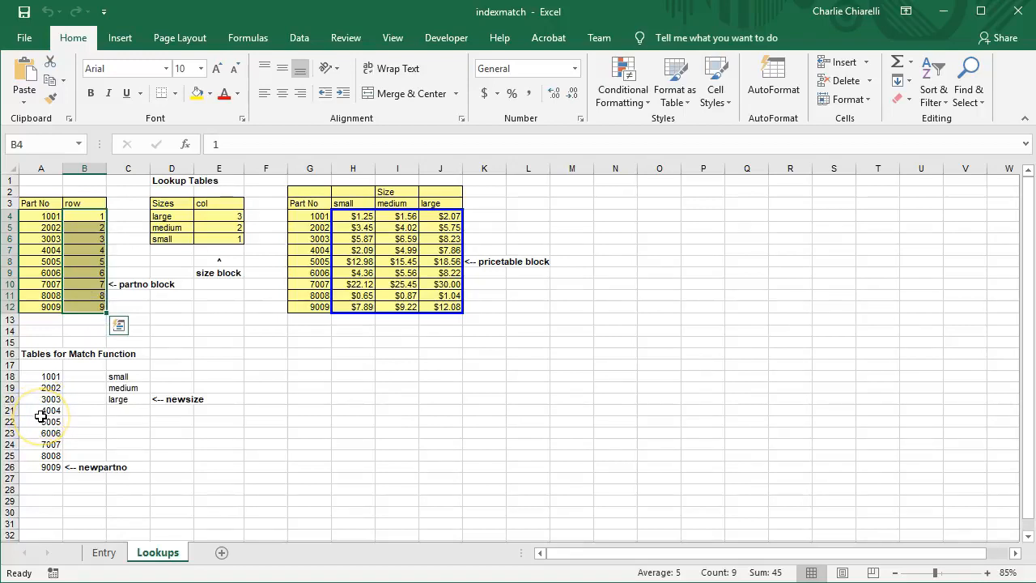
pyautogui.moveTo(116, 377); pyautogui.dragTo(118, 399)
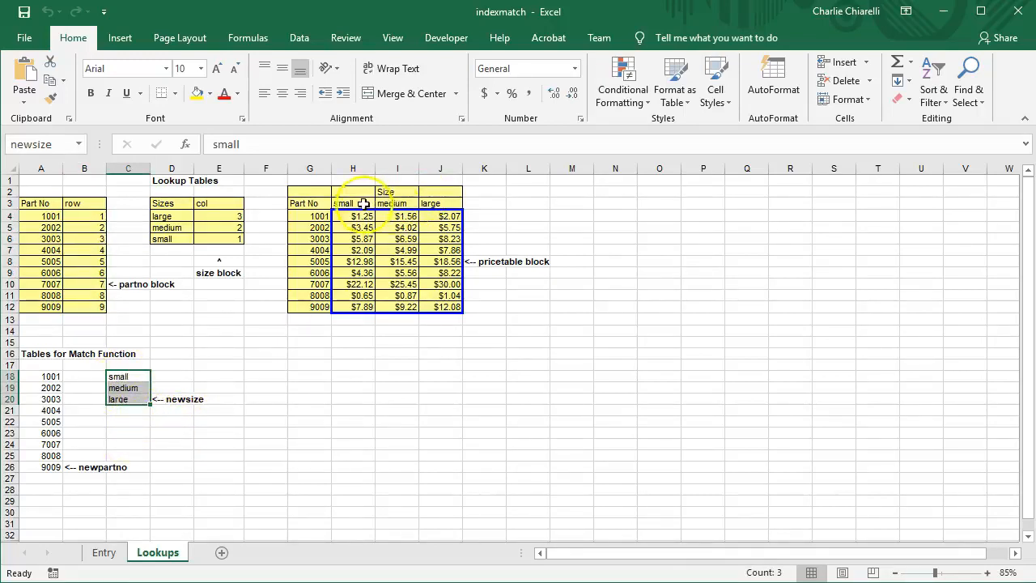
pyautogui.click(346, 203)
pyautogui.click(389, 203)
pyautogui.click(434, 208)
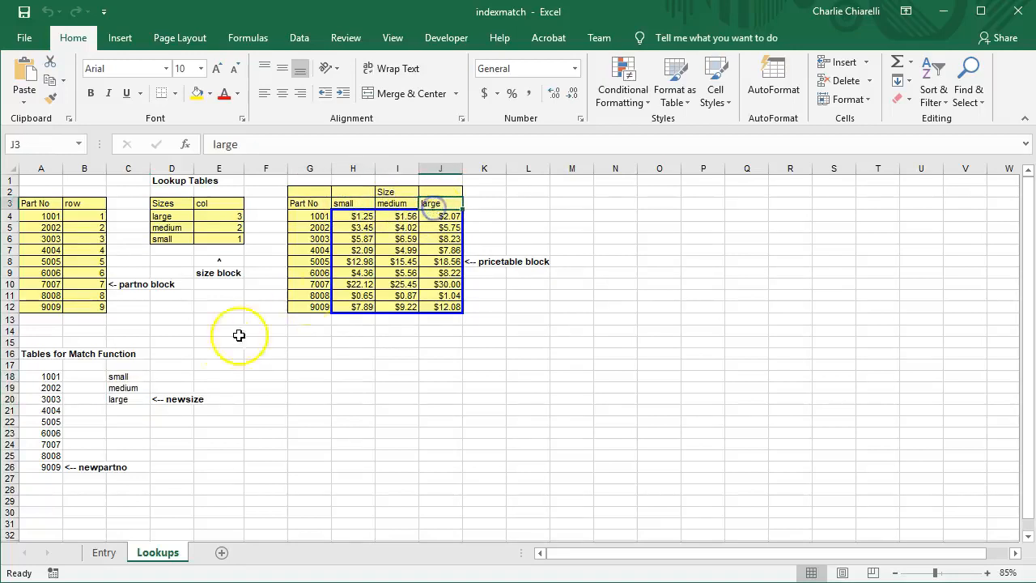
pyautogui.moveTo(118, 377); pyautogui.dragTo(128, 399)
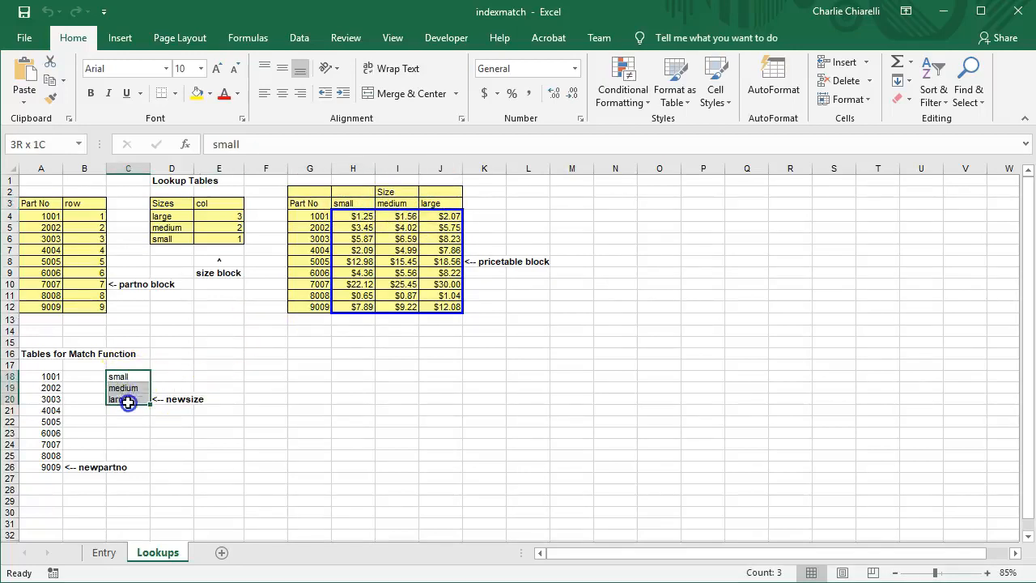
pyautogui.click(437, 204)
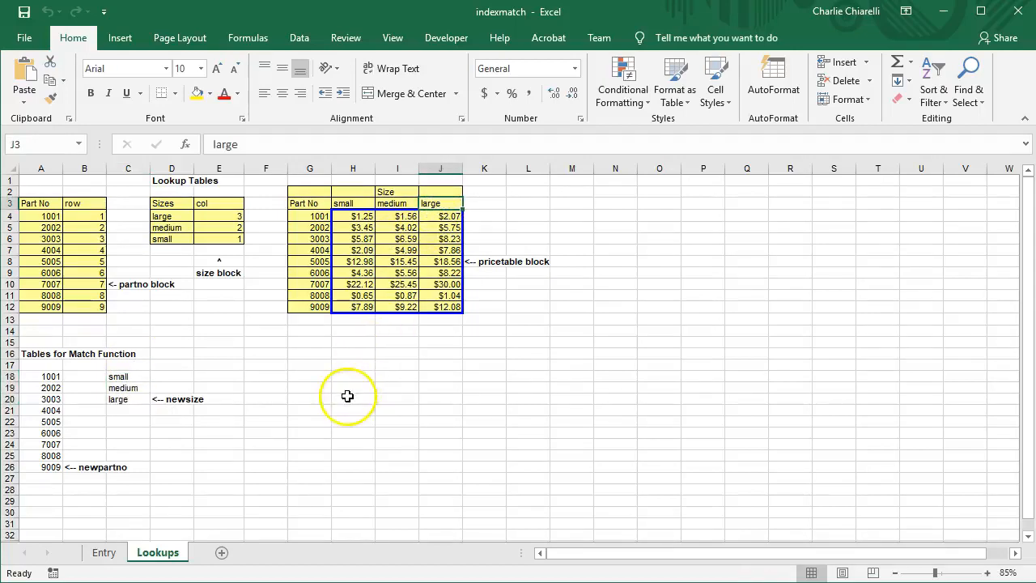
pyautogui.moveTo(46, 375); pyautogui.dragTo(47, 468)
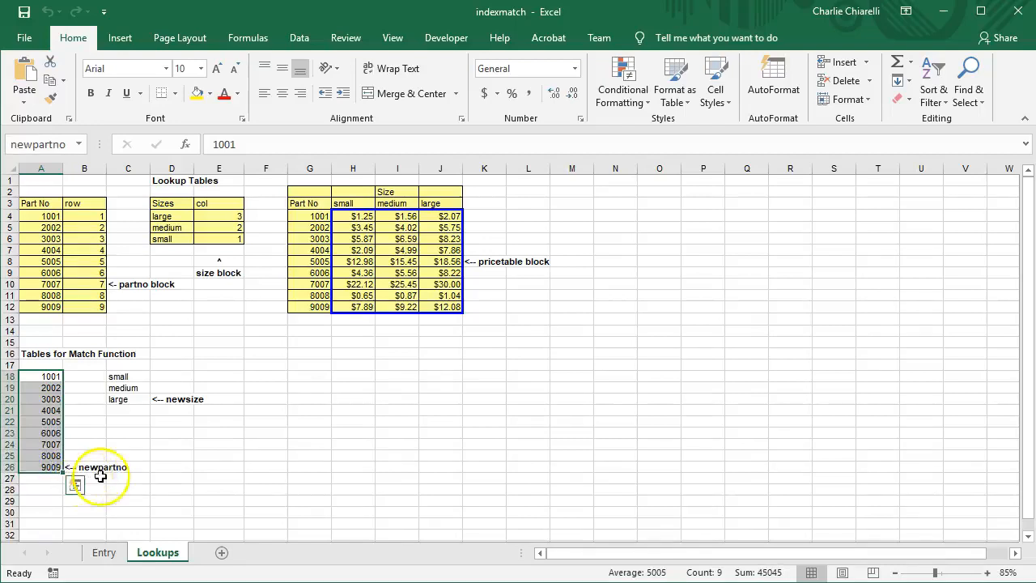
pyautogui.moveTo(118, 378); pyautogui.dragTo(119, 400)
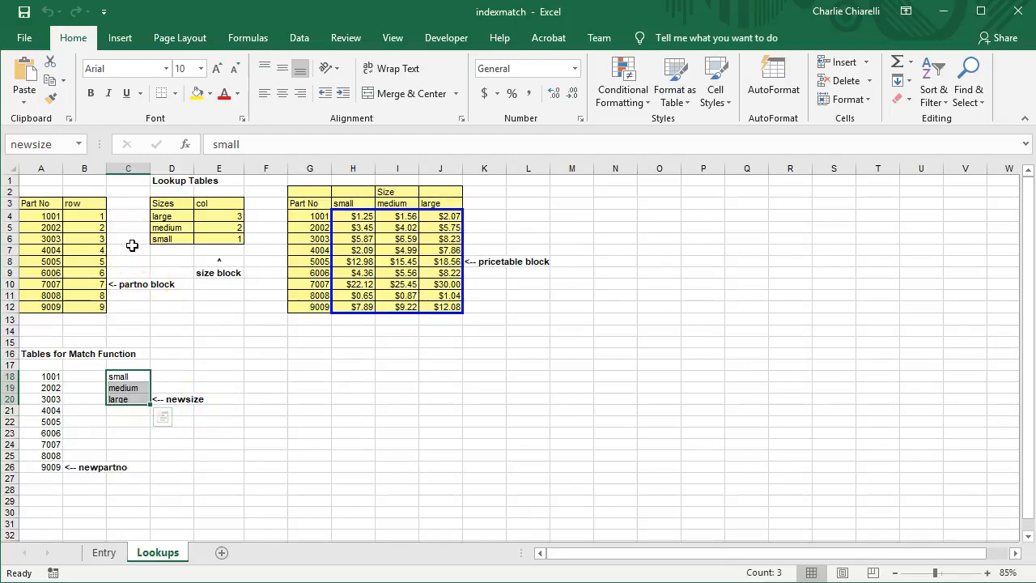
pyautogui.click(107, 554)
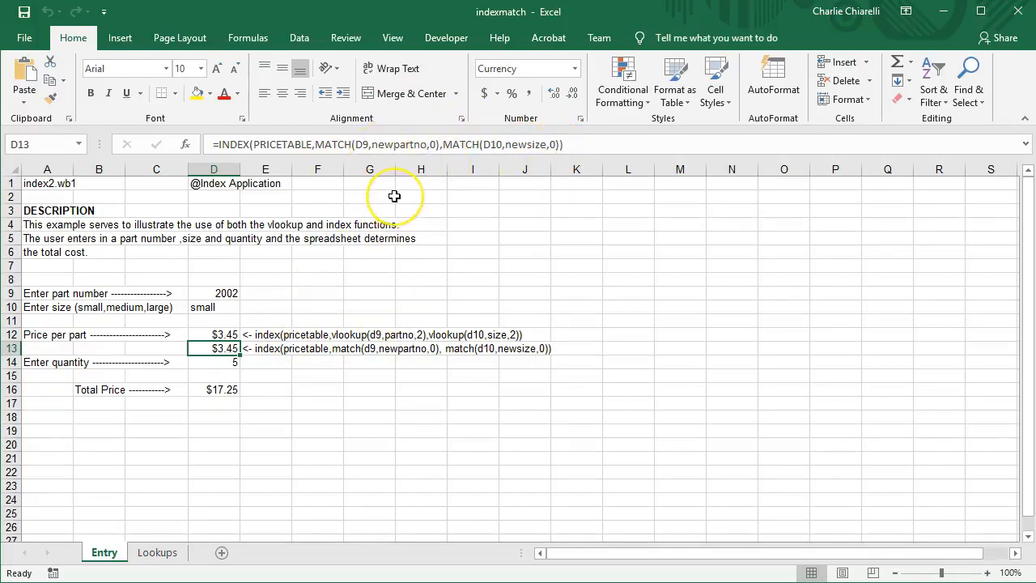
# Compare the VLOOKUP price formula in D12 with the INDEX/MATCH formula in D13
pyautogui.click(211, 334)
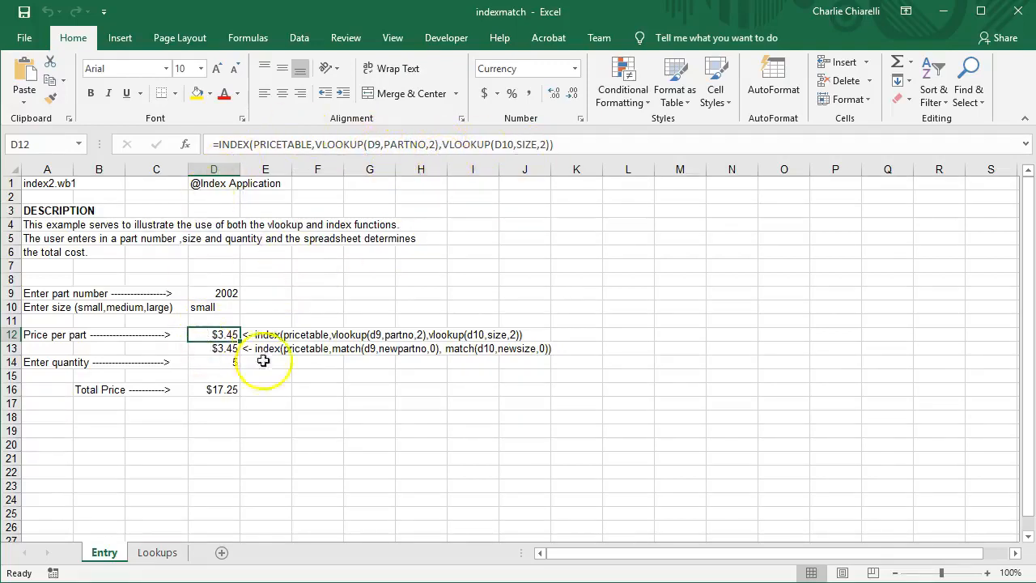
pyautogui.click(227, 350)
pyautogui.click(228, 335)
pyautogui.click(228, 348)
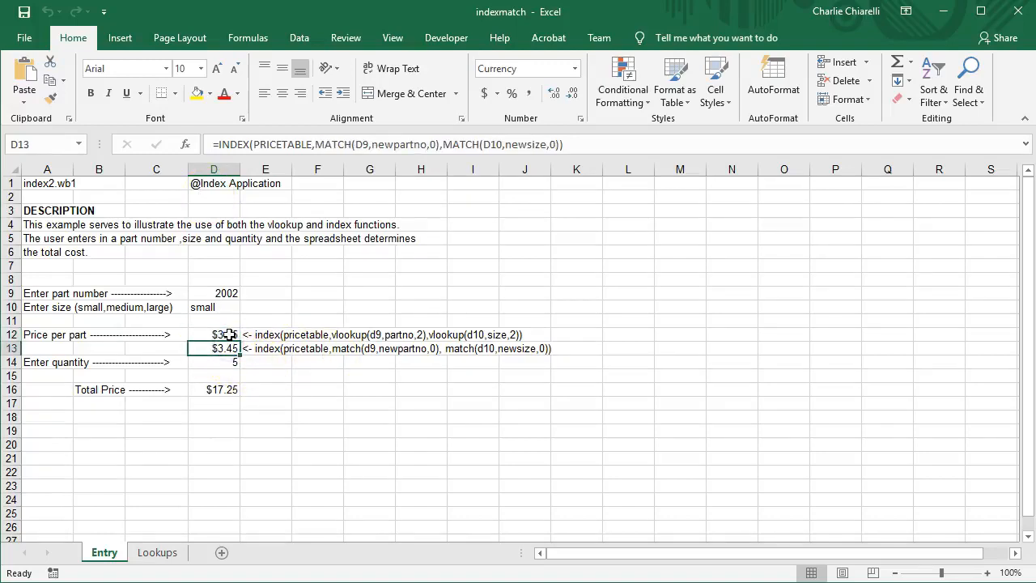
pyautogui.click(229, 335)
pyautogui.click(227, 349)
pyautogui.click(157, 552)
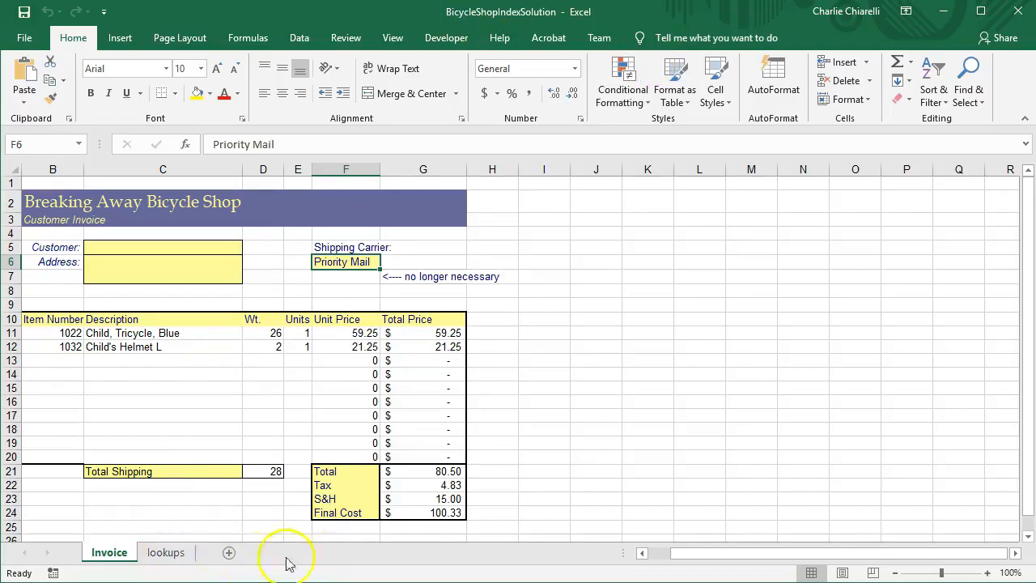
pyautogui.click(167, 553)
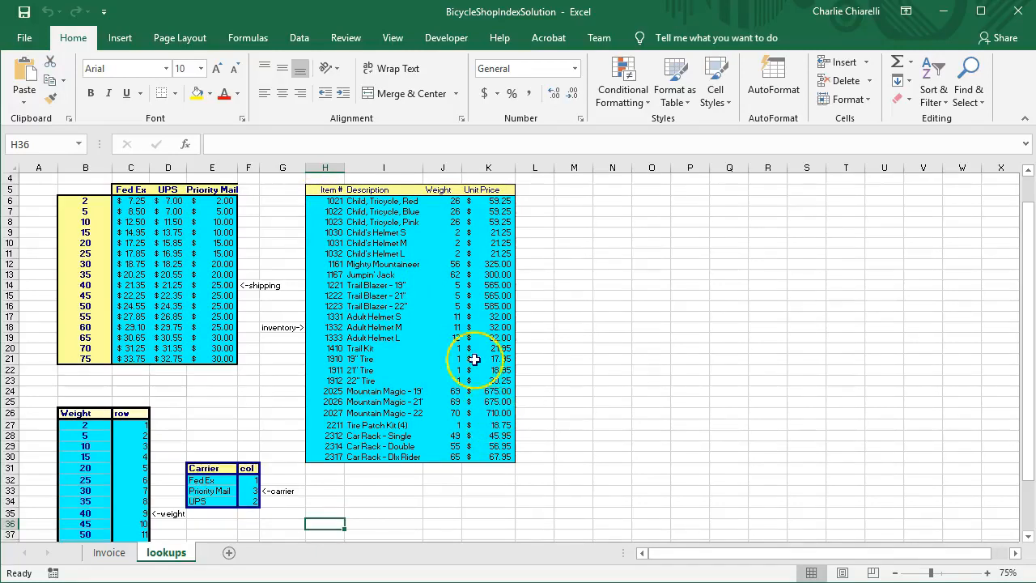
pyautogui.click(317, 215)
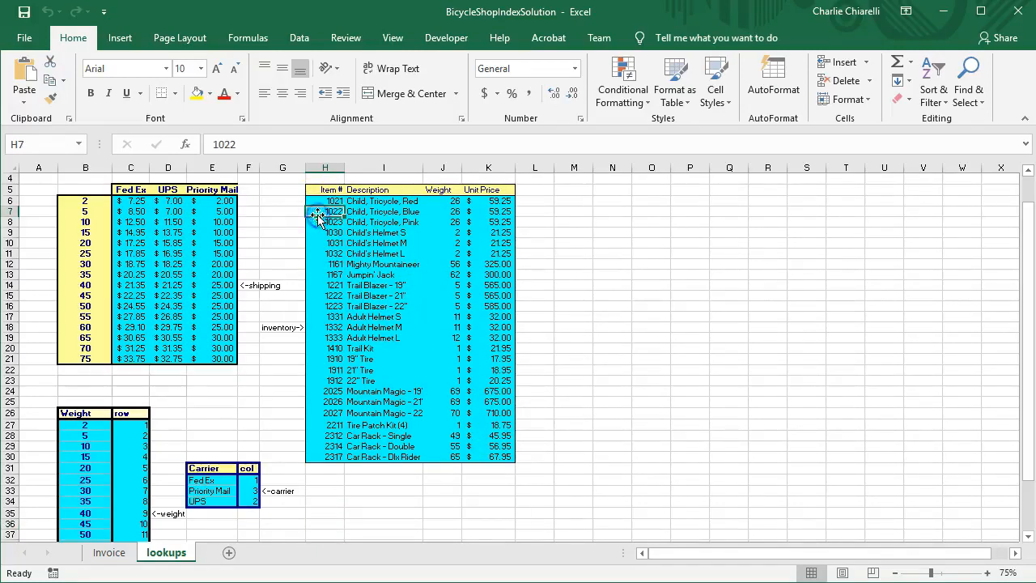
pyautogui.click(390, 213)
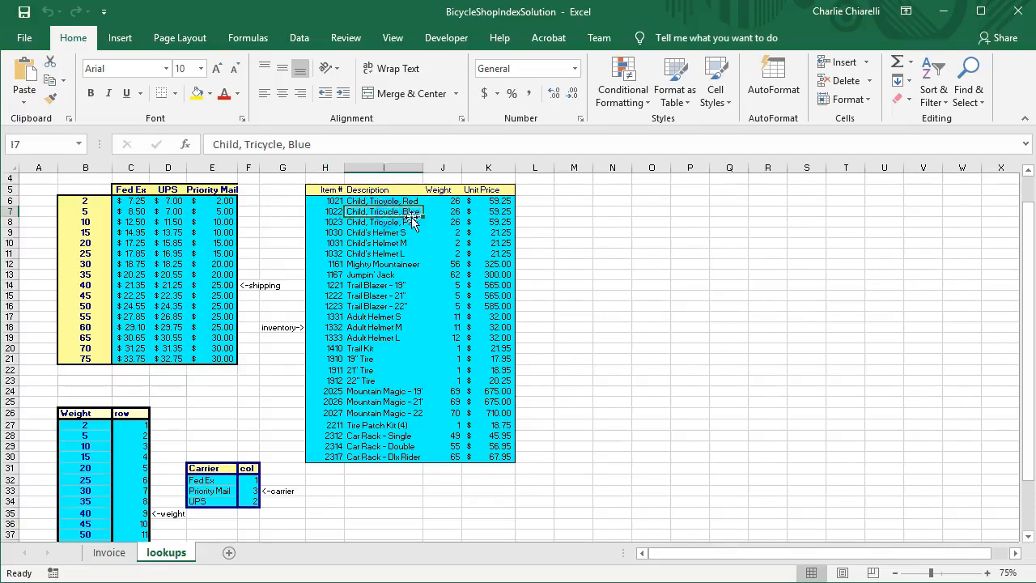
pyautogui.click(453, 213)
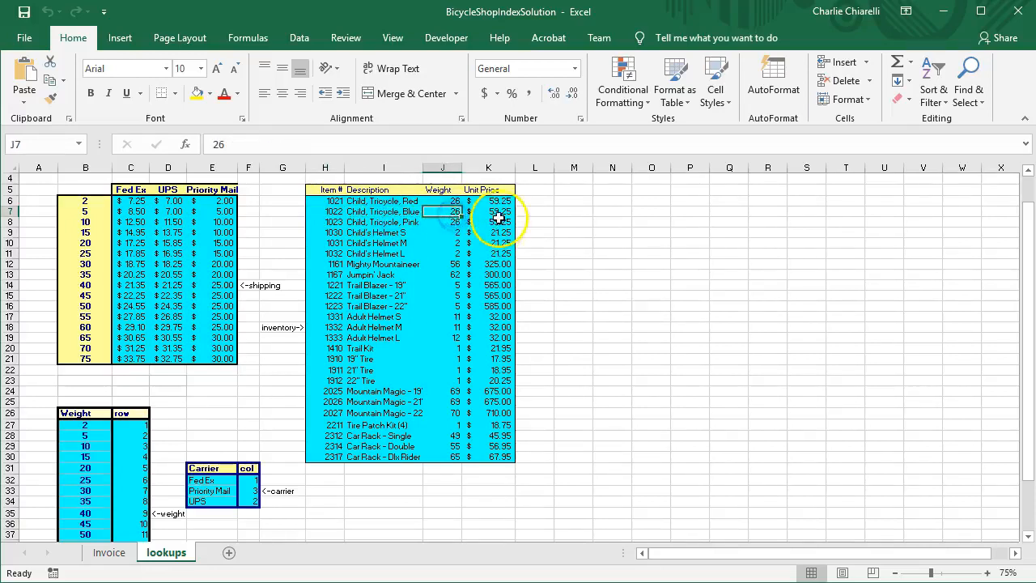
pyautogui.click(489, 222)
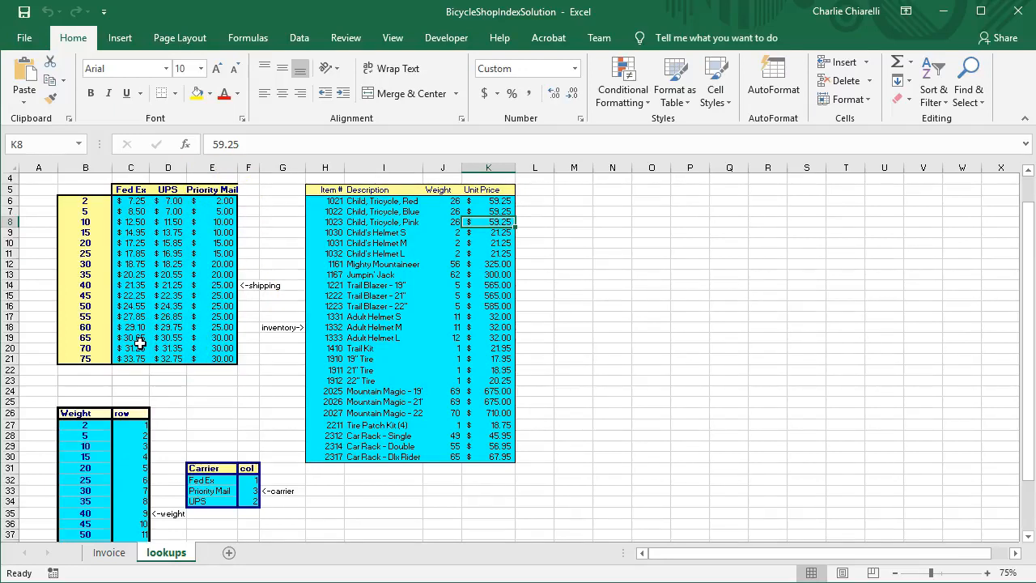
pyautogui.moveTo(118, 201); pyautogui.dragTo(210, 355)
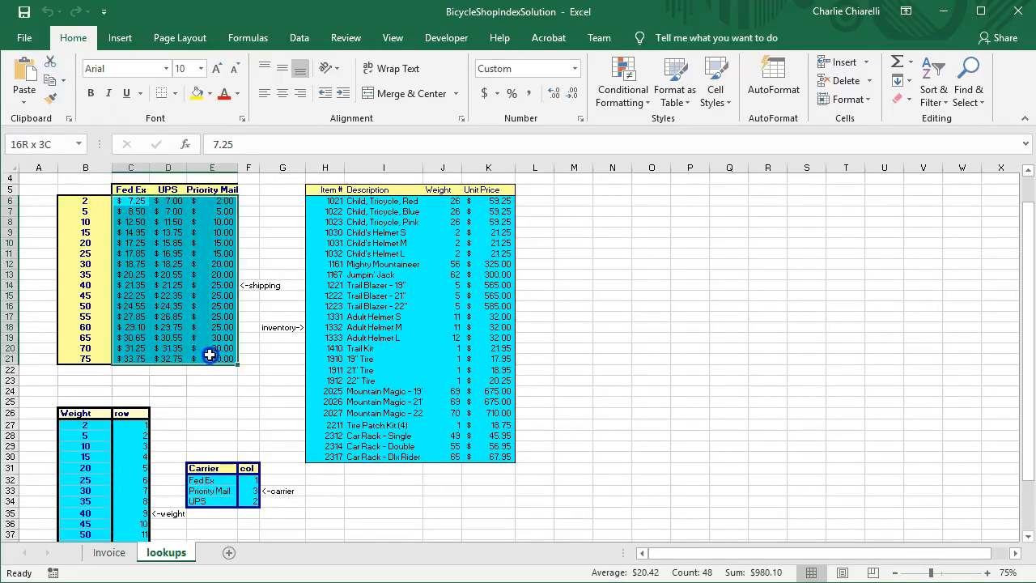
pyautogui.moveTo(81, 202); pyautogui.dragTo(85, 359)
pyautogui.moveTo(129, 202); pyautogui.dragTo(206, 361)
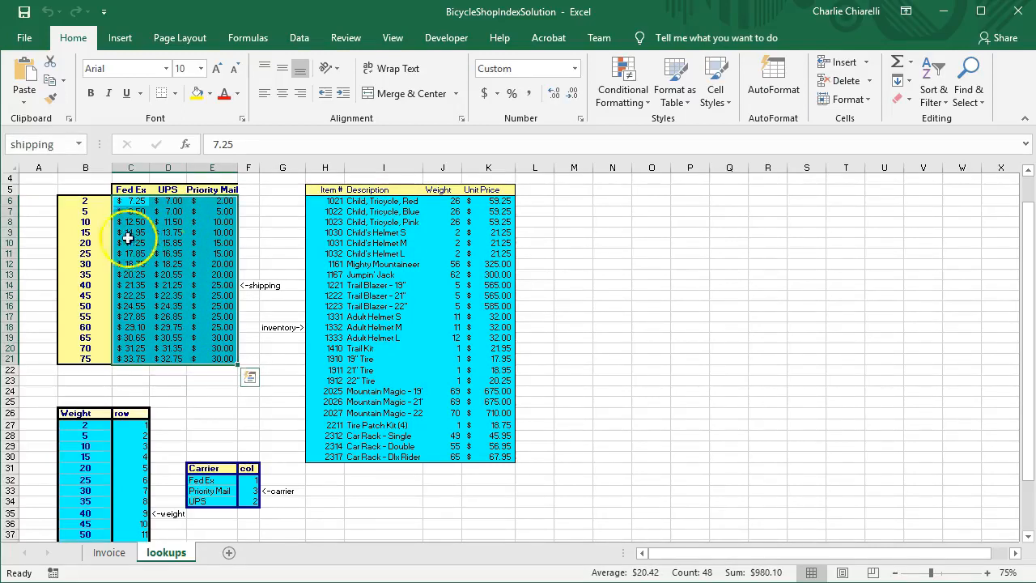
pyautogui.click(12, 222)
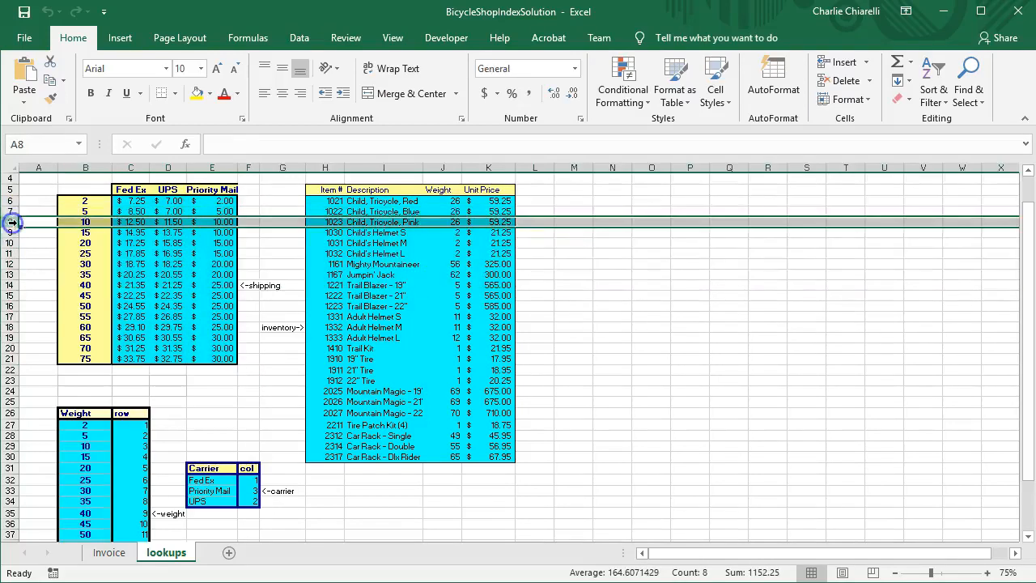
pyautogui.click(130, 169)
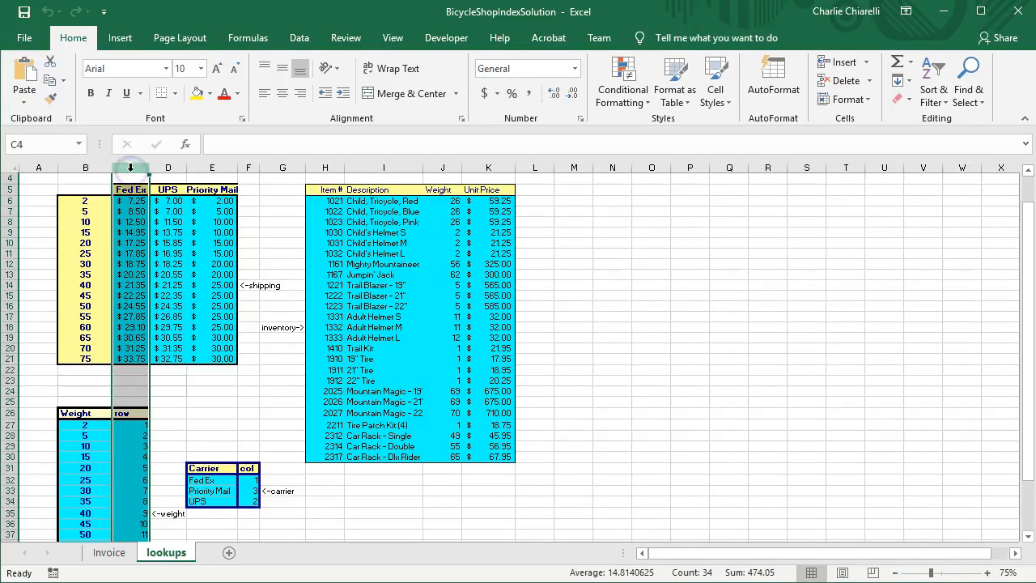
pyautogui.scroll(-3, 192, 398)
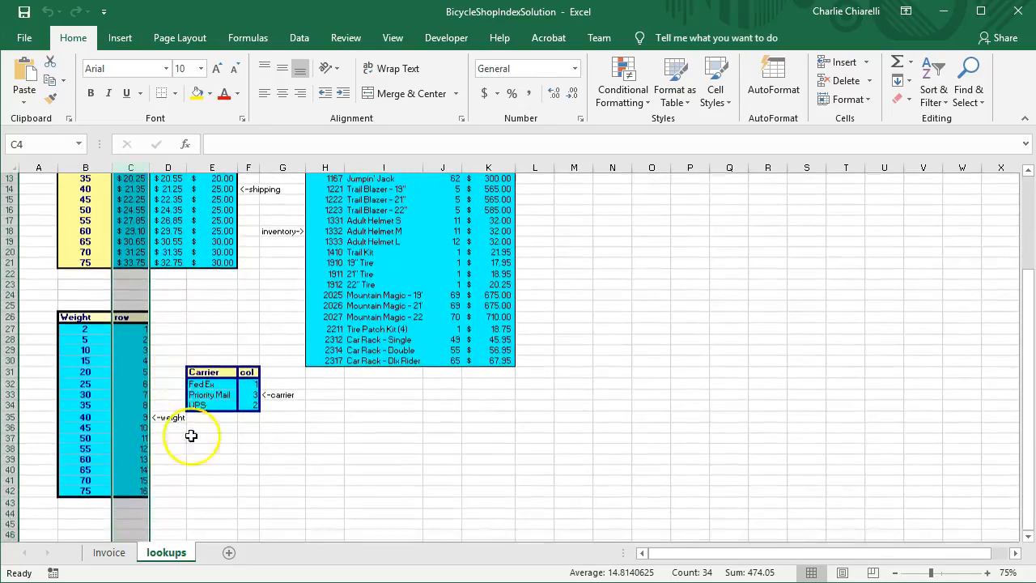
pyautogui.click(227, 469)
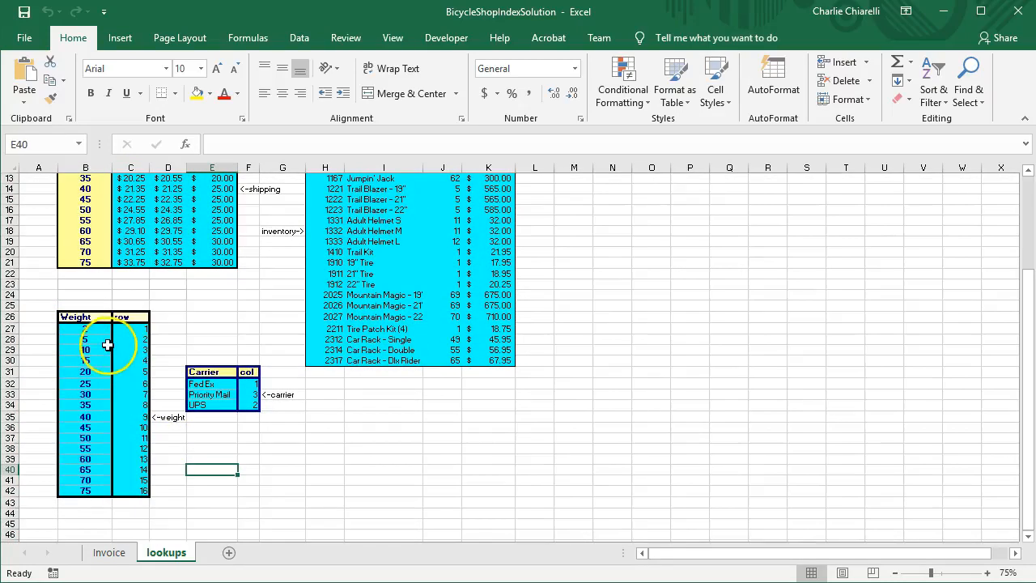
pyautogui.scroll(2, 108, 345)
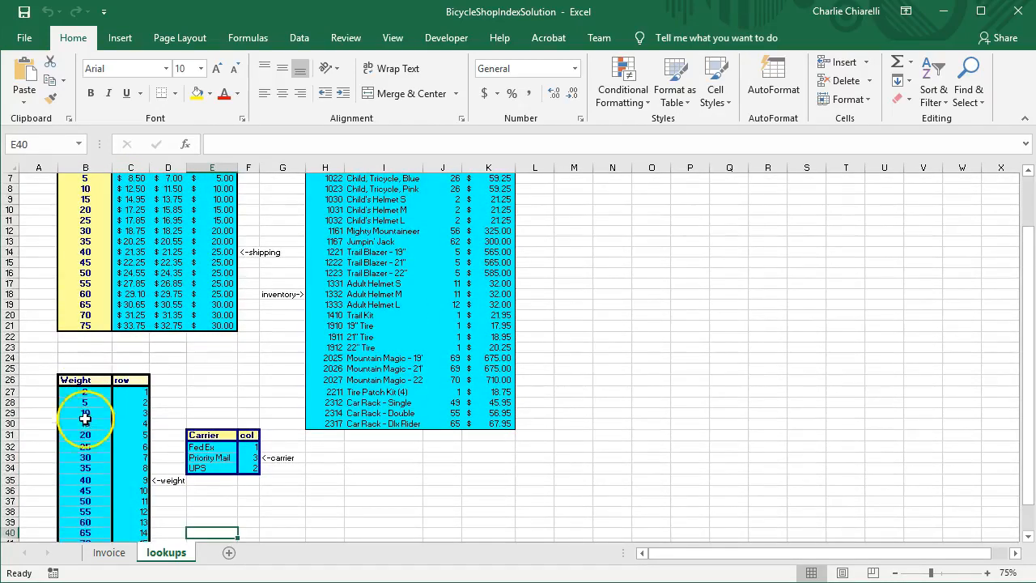
pyautogui.scroll(1, 85, 418)
pyautogui.click(84, 425)
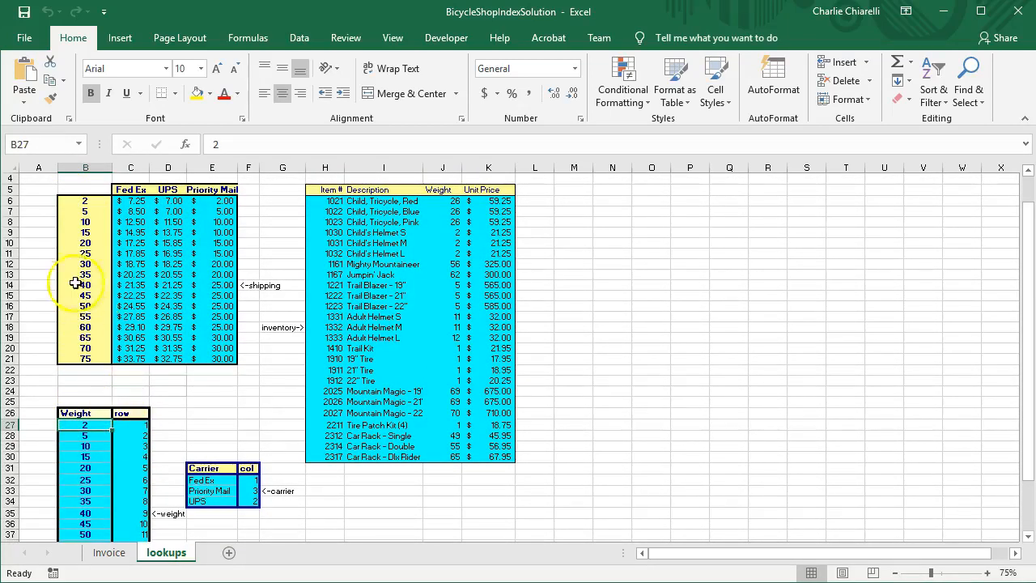
pyautogui.scroll(-5, 76, 291)
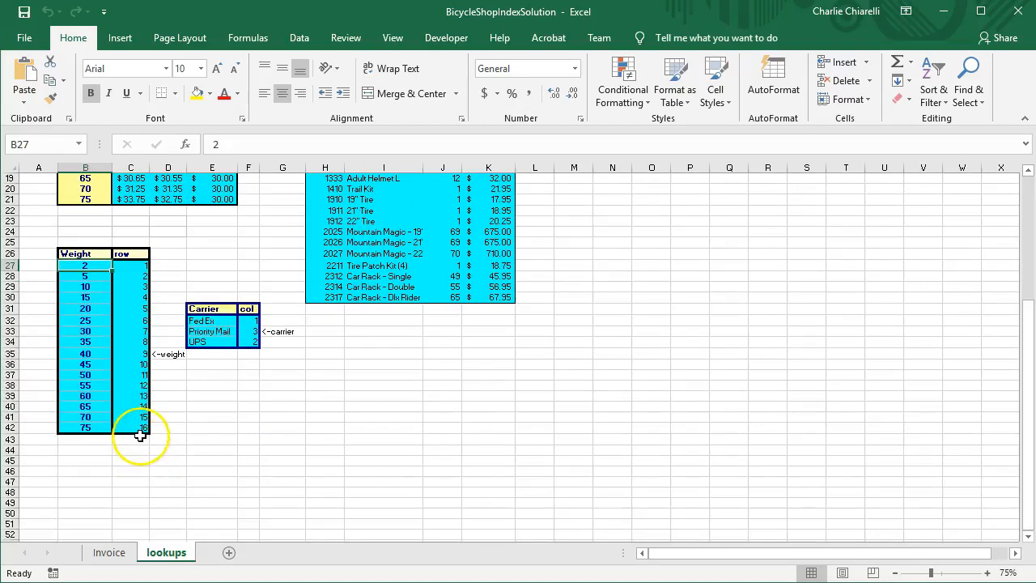
pyautogui.scroll(5, 139, 436)
pyautogui.scroll(-1, 232, 412)
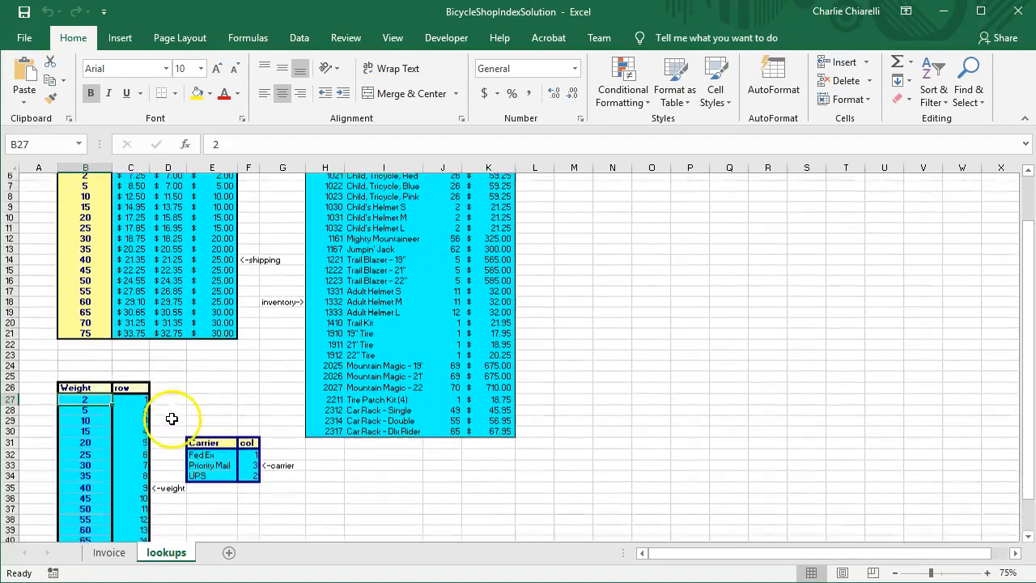
pyautogui.scroll(2, 212, 453)
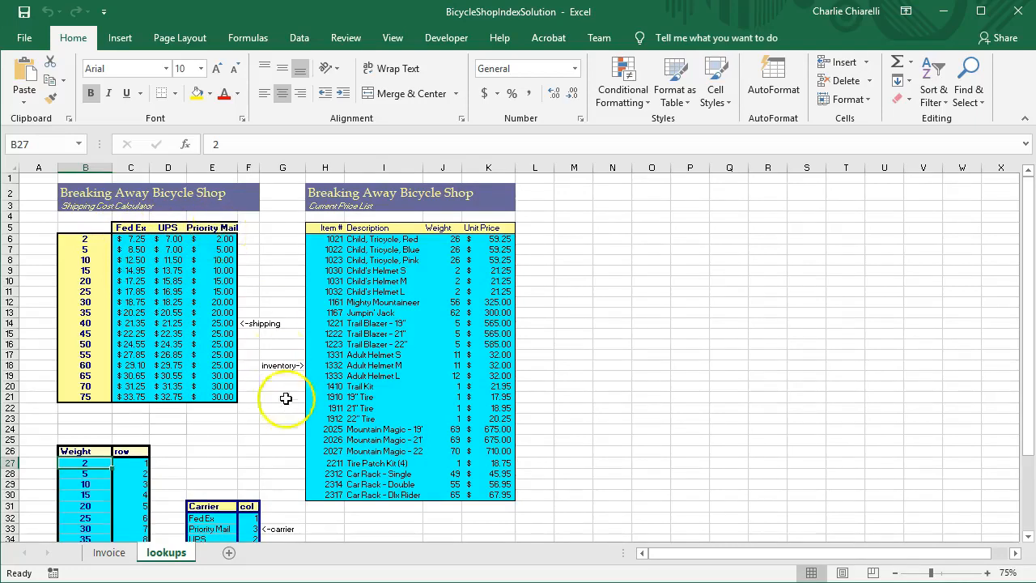
pyautogui.scroll(-2, 281, 404)
pyautogui.scroll(-1, 281, 404)
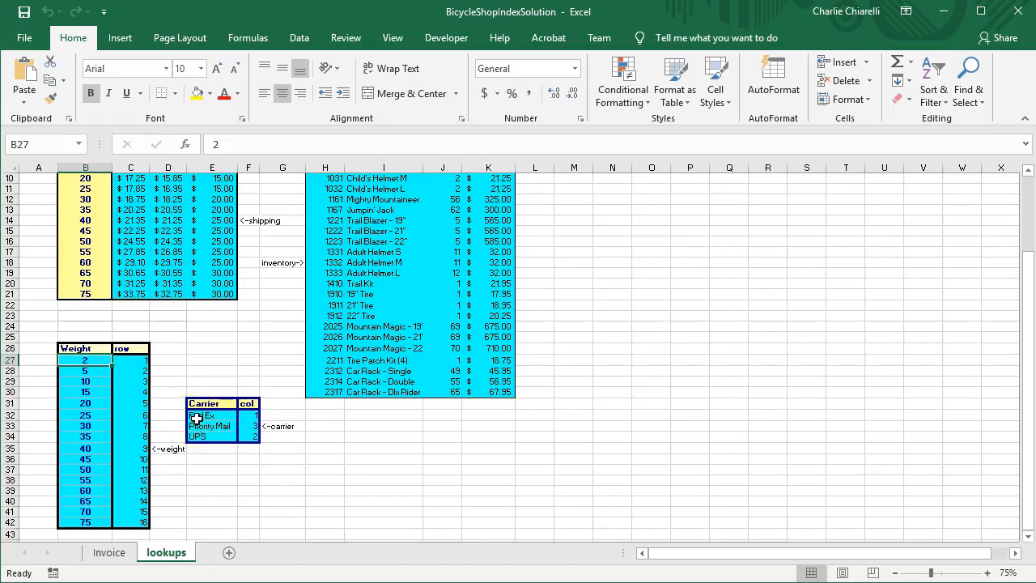
pyautogui.moveTo(247, 415); pyautogui.dragTo(247, 437)
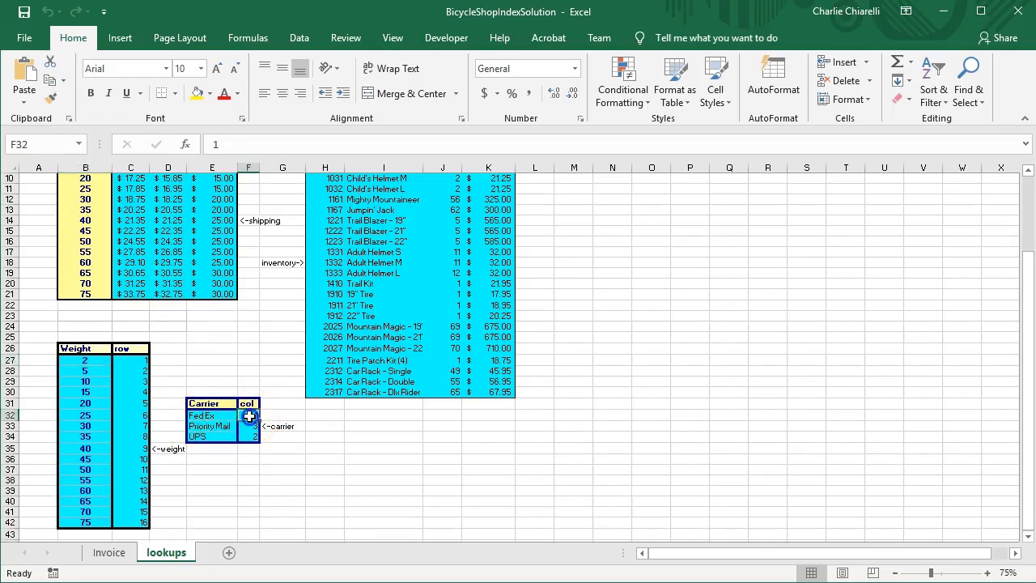
pyautogui.click(209, 427)
pyautogui.scroll(3, 206, 426)
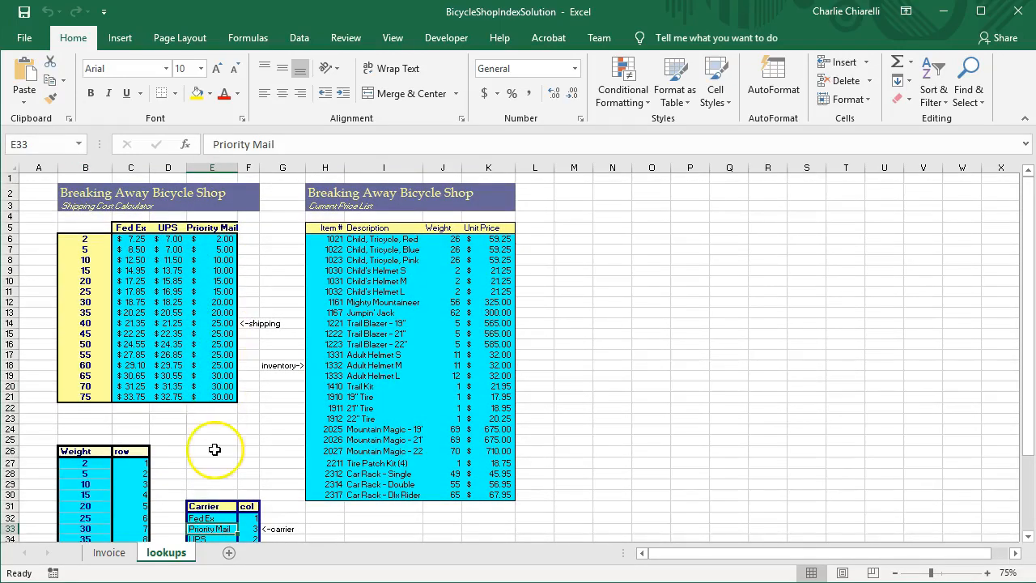
pyautogui.scroll(-2, 206, 447)
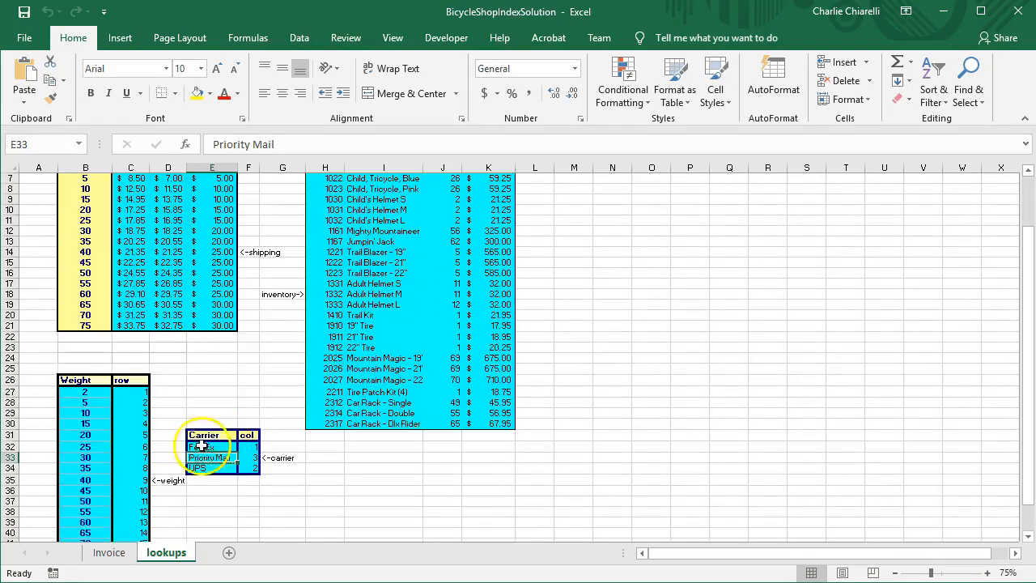
pyautogui.click(252, 459)
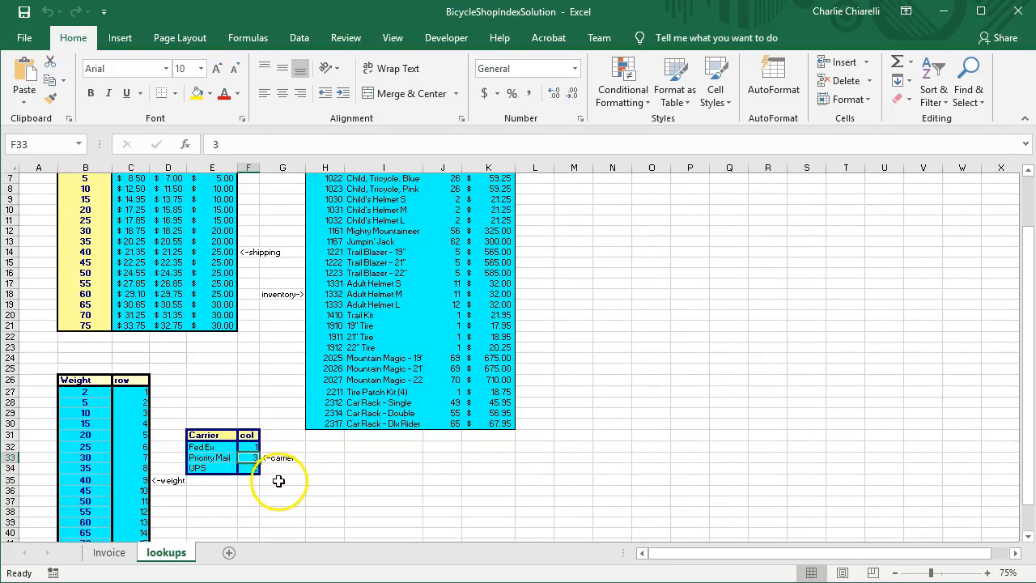
pyautogui.click(206, 469)
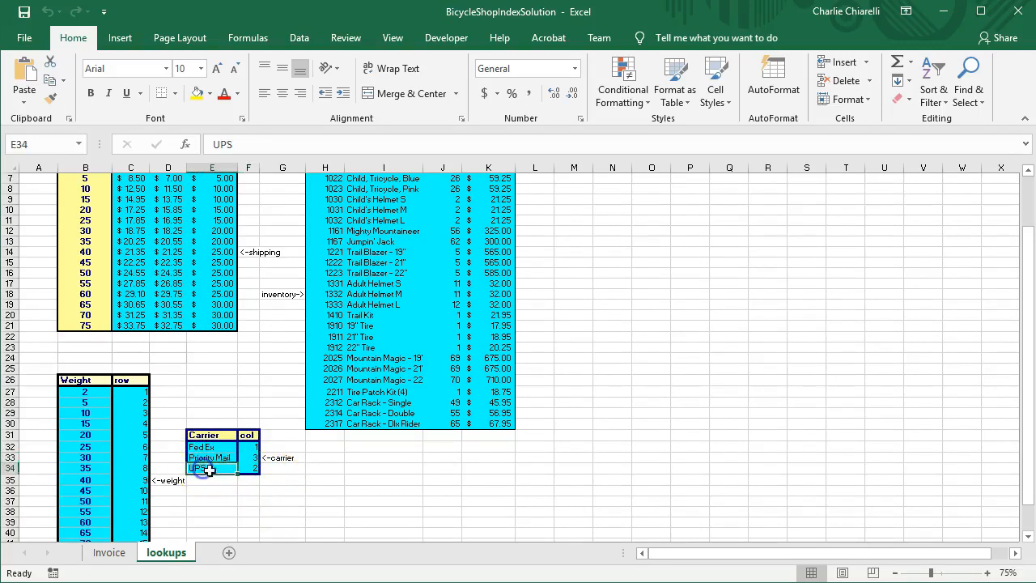
pyautogui.click(251, 469)
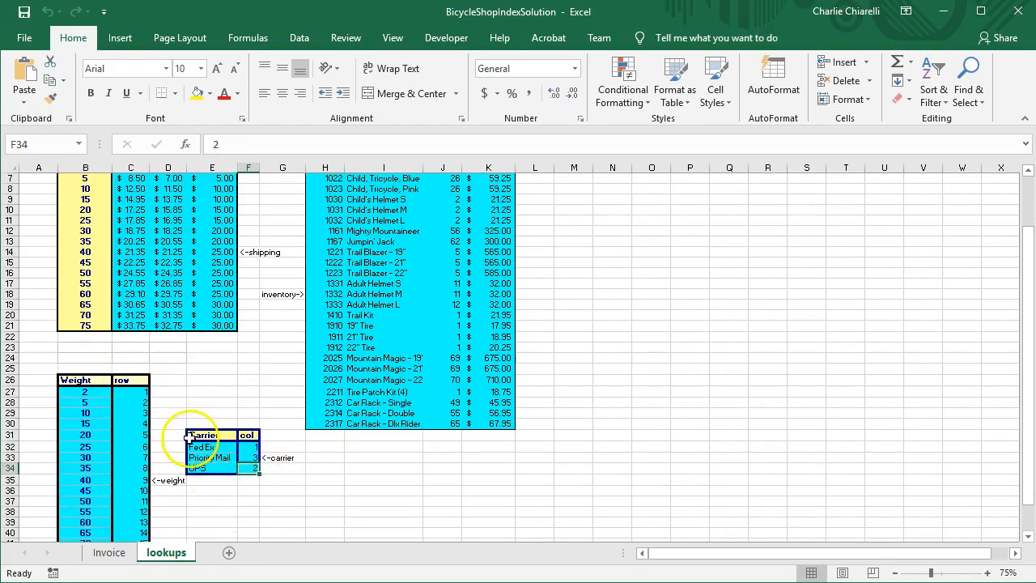
pyautogui.scroll(2, 212, 460)
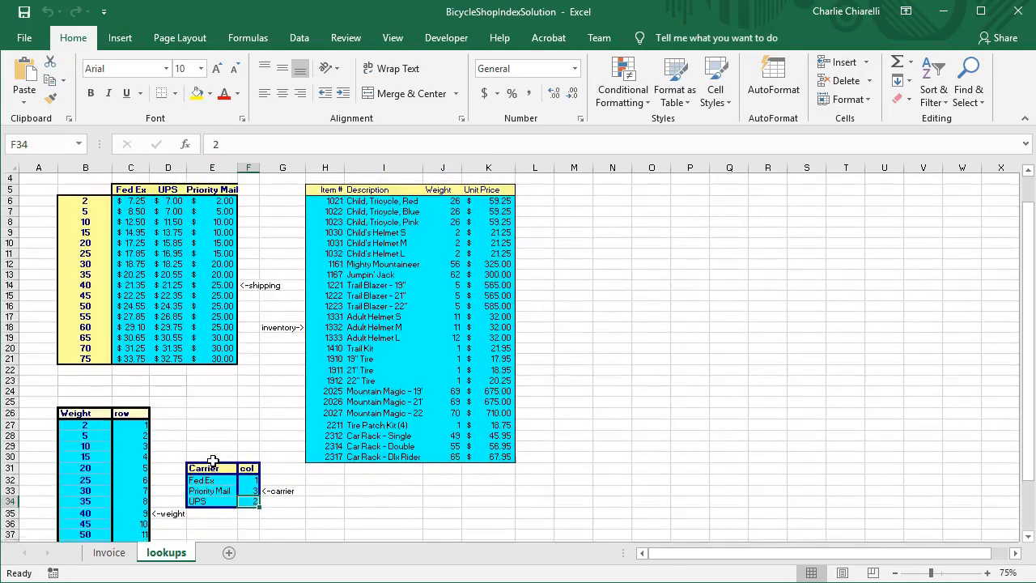
pyautogui.moveTo(129, 239); pyautogui.dragTo(189, 395)
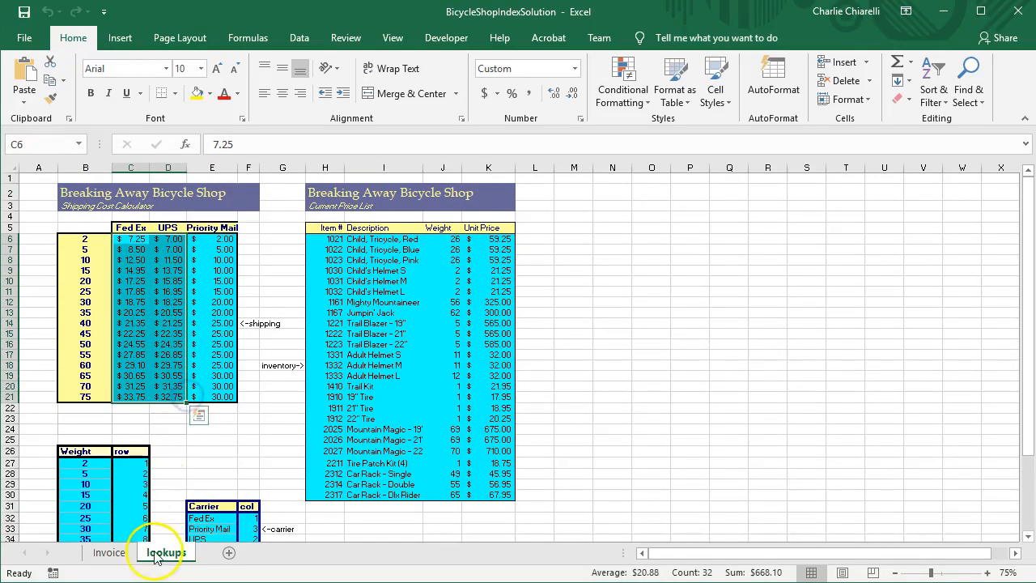
pyautogui.click(109, 552)
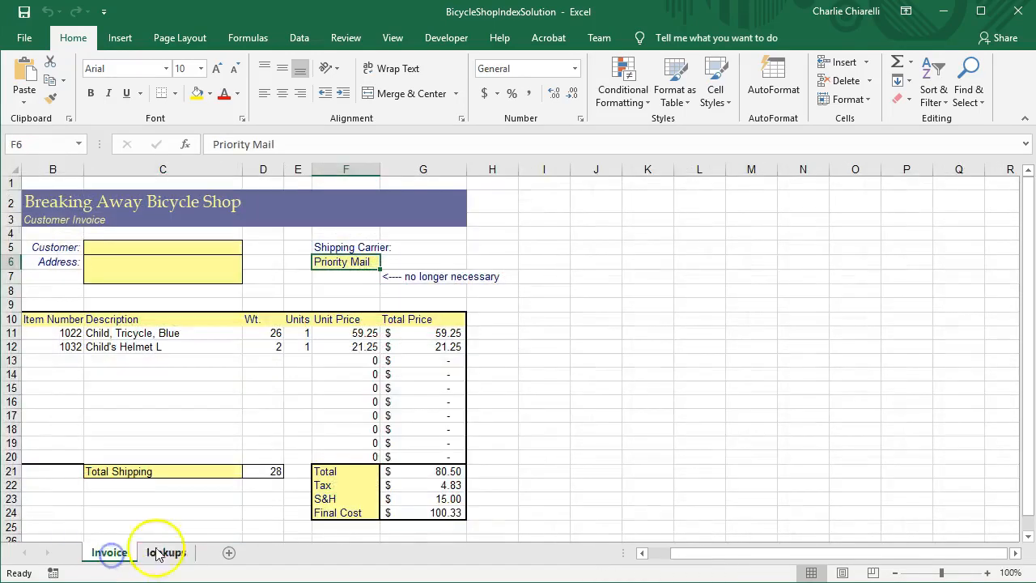
pyautogui.click(434, 502)
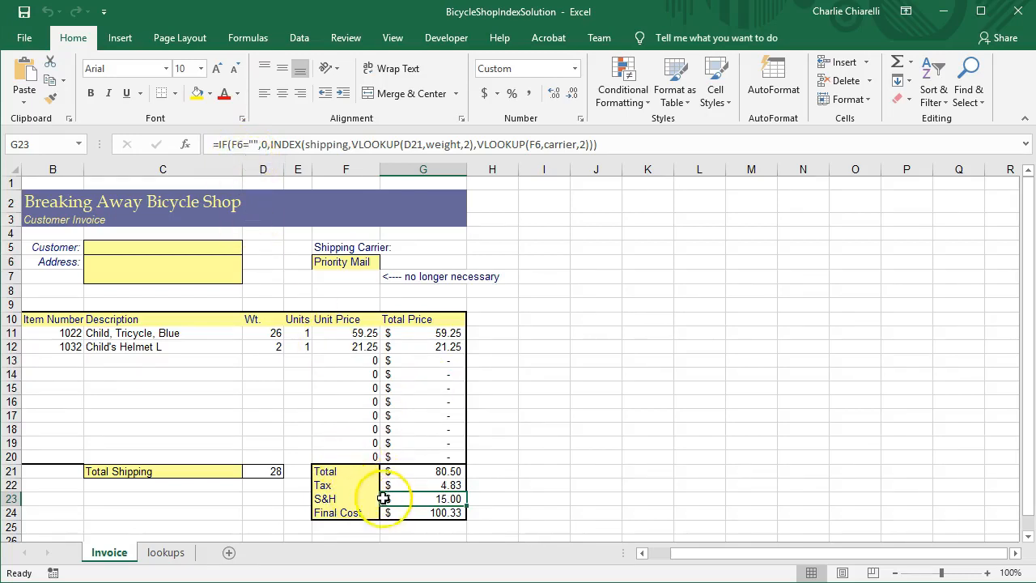
pyautogui.click(340, 264)
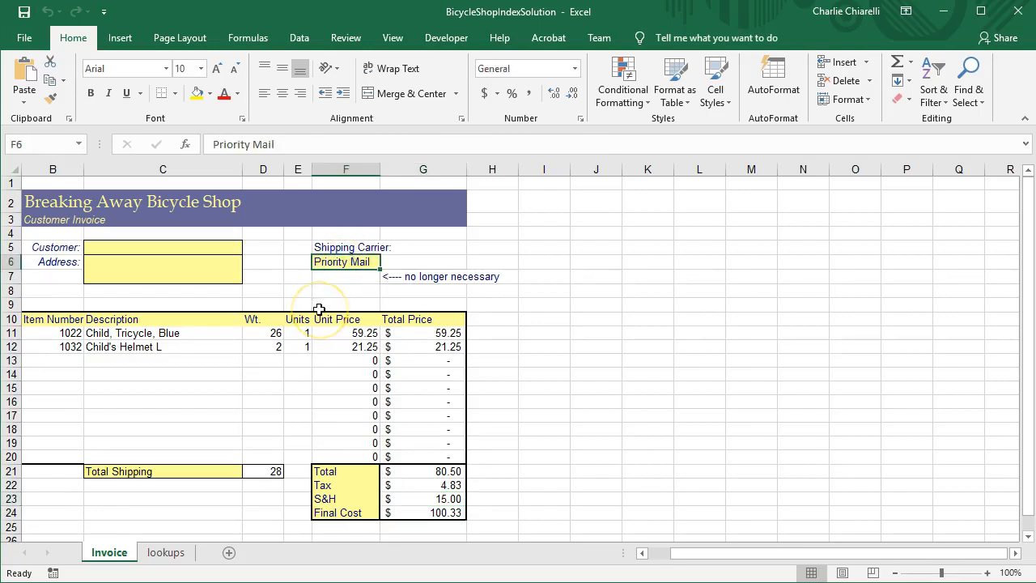
pyautogui.click(353, 281)
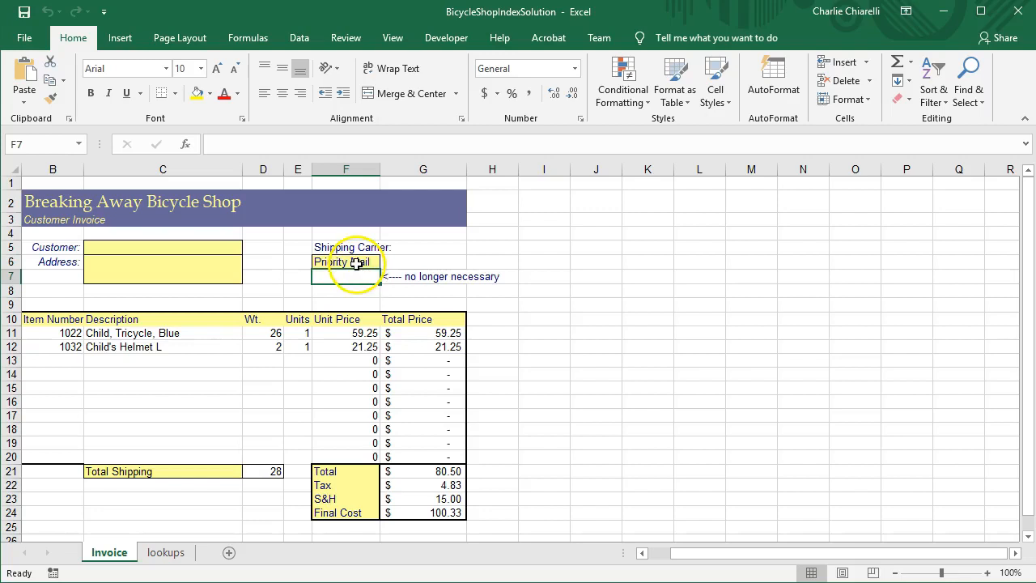
pyautogui.click(356, 262)
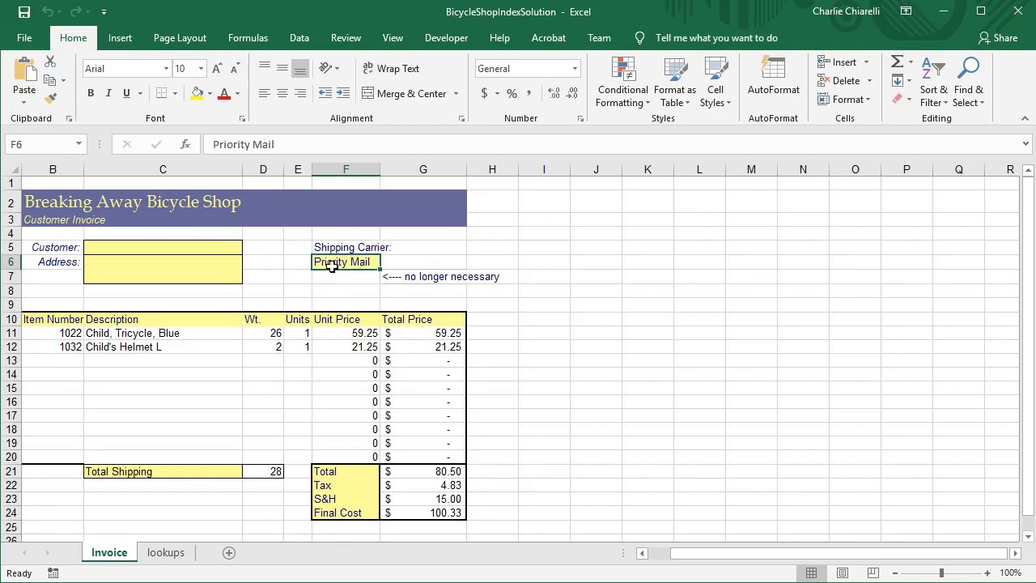
pyautogui.click(346, 273)
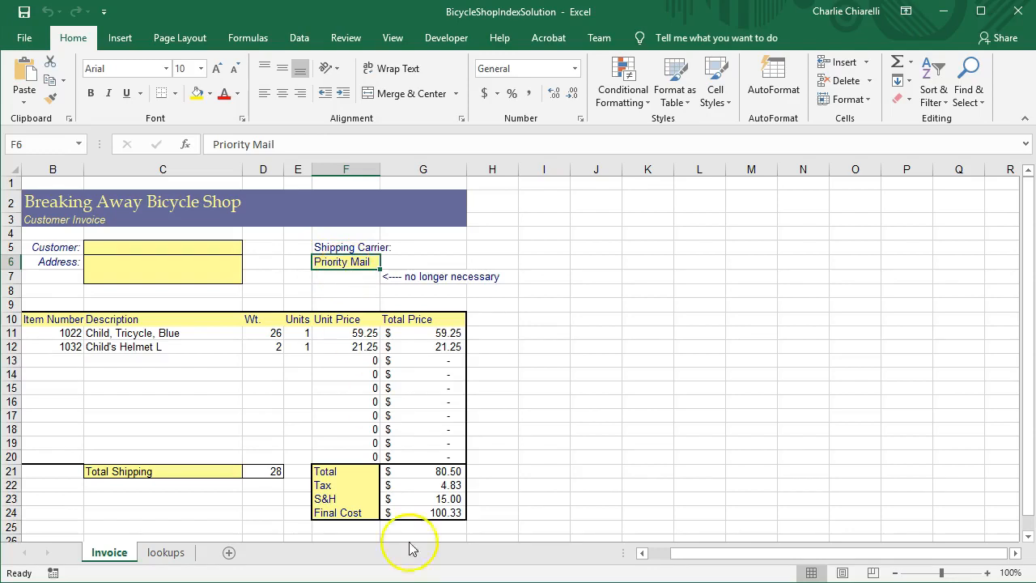
pyautogui.click(440, 500)
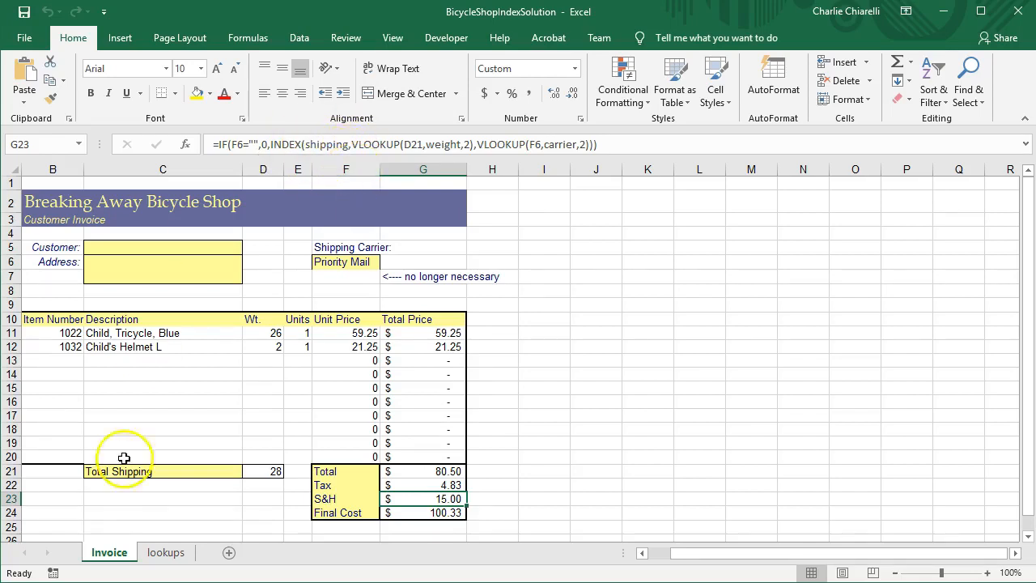
pyautogui.click(166, 553)
pyautogui.moveTo(131, 246); pyautogui.dragTo(213, 398)
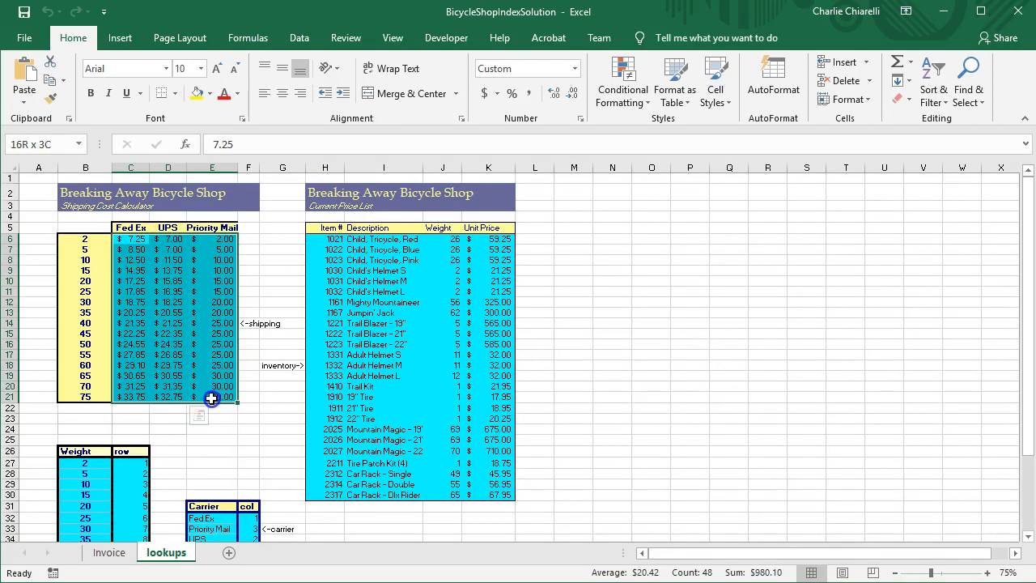
# Enter UPS as the shipping carrier in F6, raising S&H to $16.95 and the total to $102.28
pyautogui.click(110, 554)
pyautogui.click(444, 499)
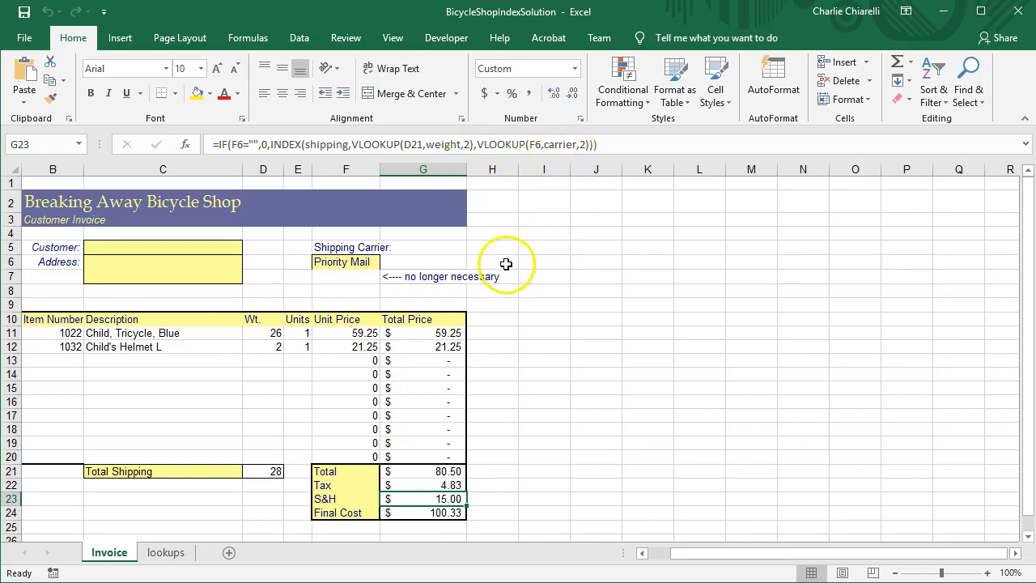
pyautogui.click(340, 264)
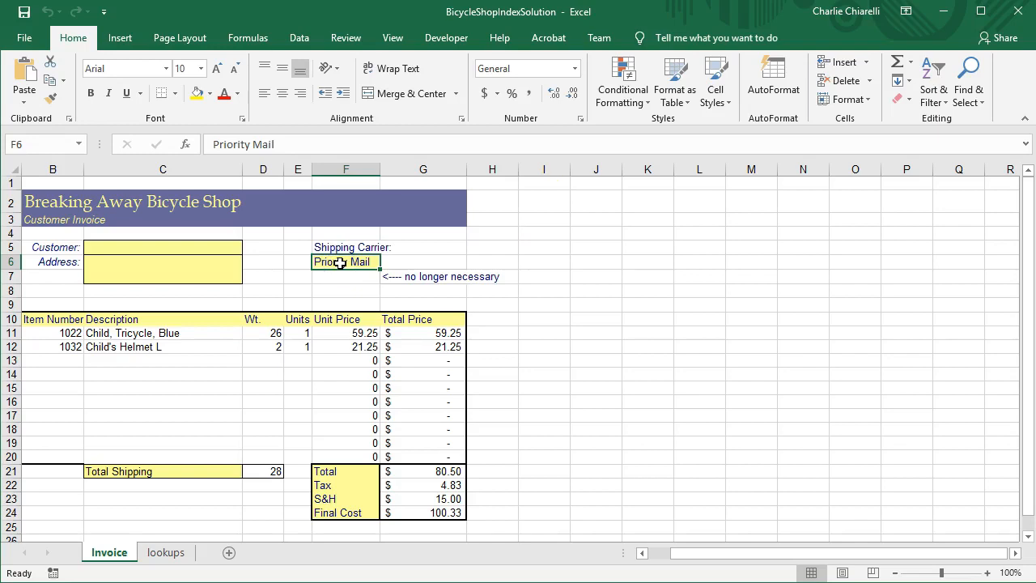
pyautogui.write('UPS')
pyautogui.press('Return')
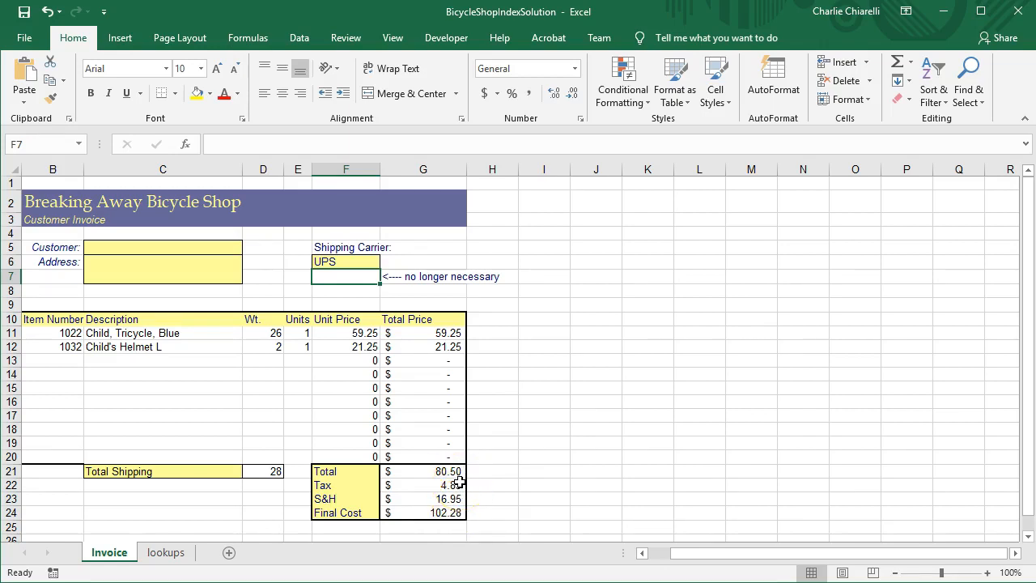
pyautogui.click(166, 552)
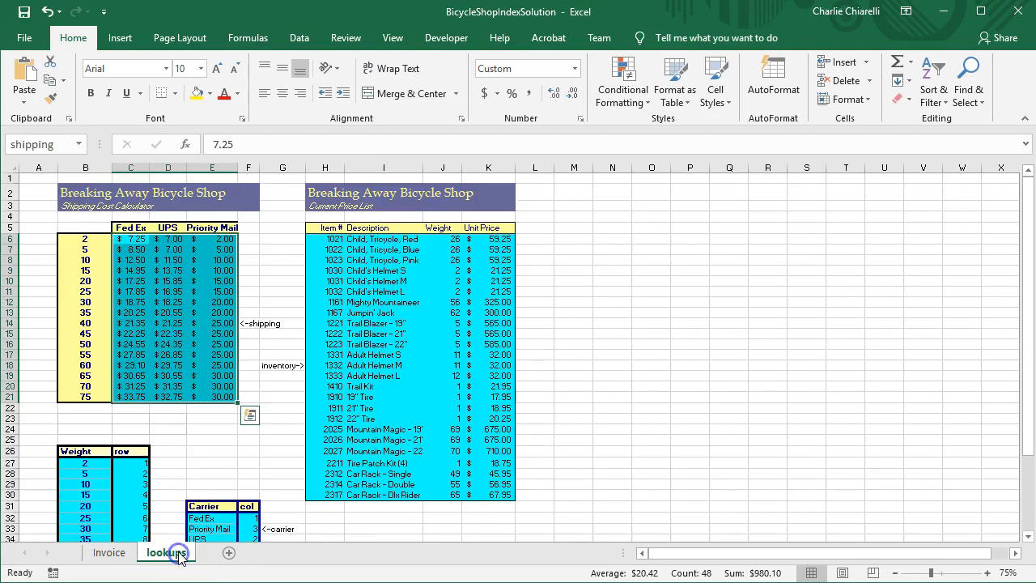
# Highlight the Weight values and carrier names on lookups, then inspect G23's INDEX S&H formula
pyautogui.scroll(-2, 157, 485)
pyautogui.scroll(-4, 89, 411)
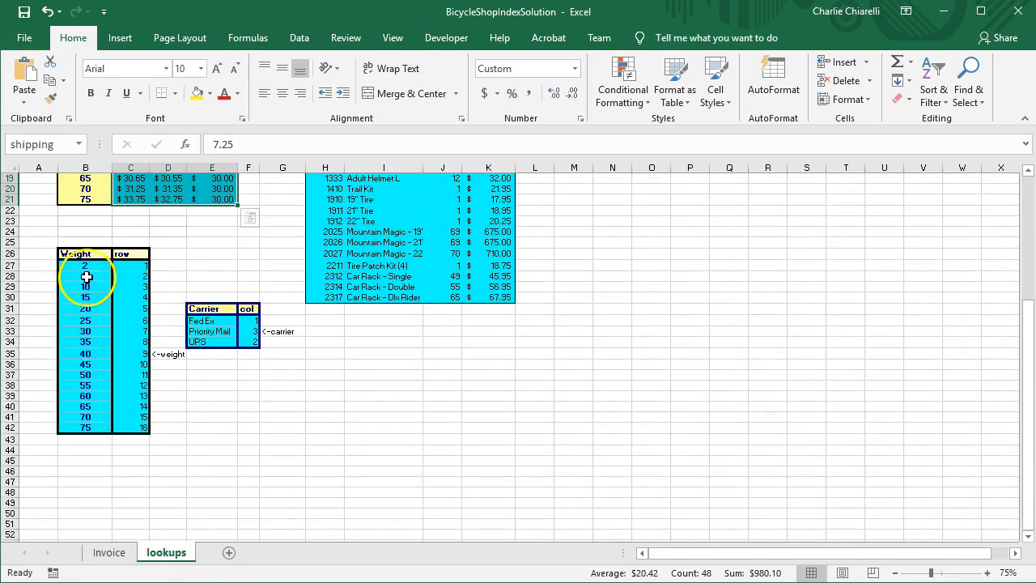
pyautogui.moveTo(85, 265); pyautogui.dragTo(84, 433)
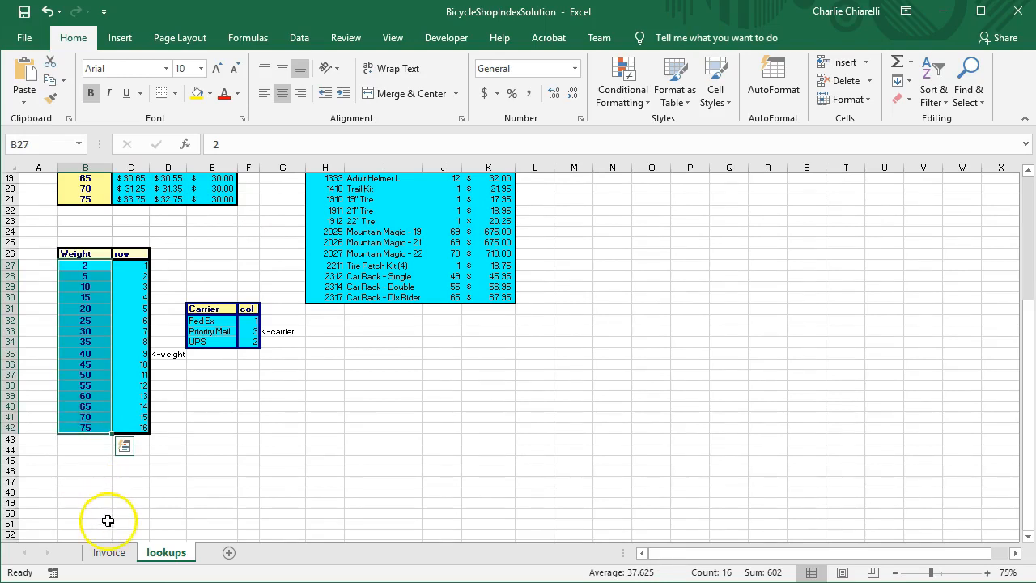
pyautogui.moveTo(202, 321); pyautogui.dragTo(208, 342)
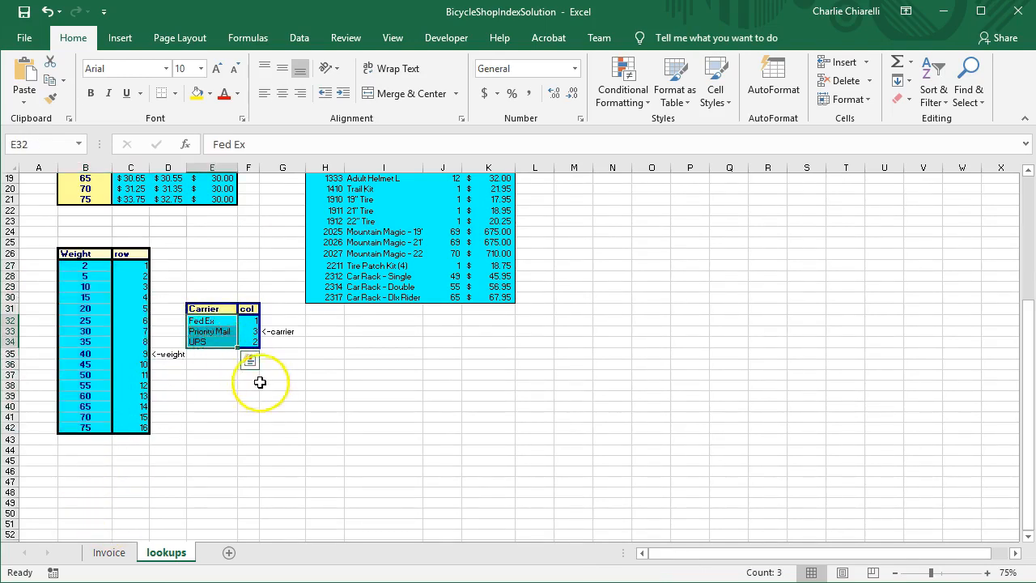
pyautogui.scroll(6, 267, 388)
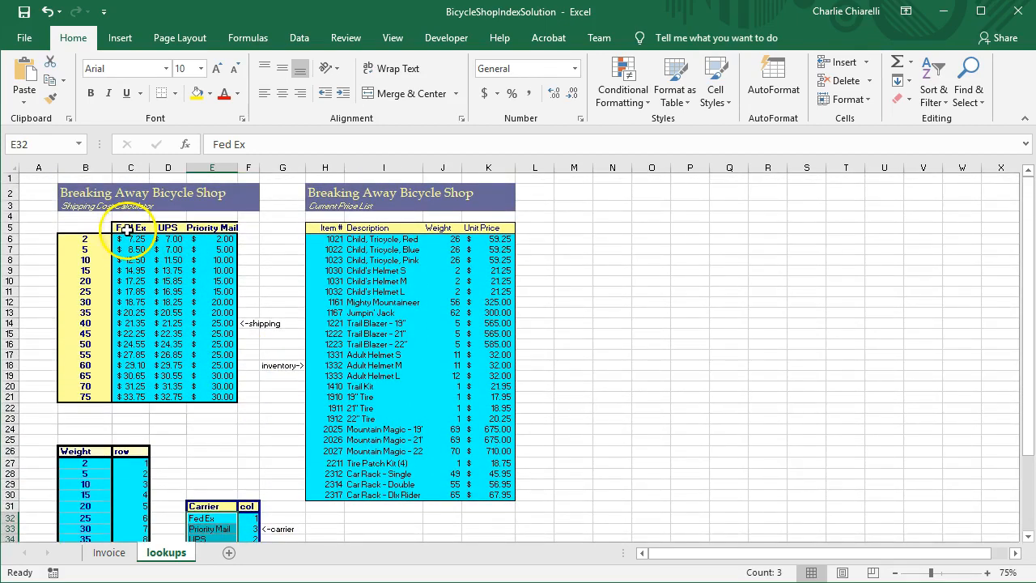
pyautogui.scroll(-4, 259, 400)
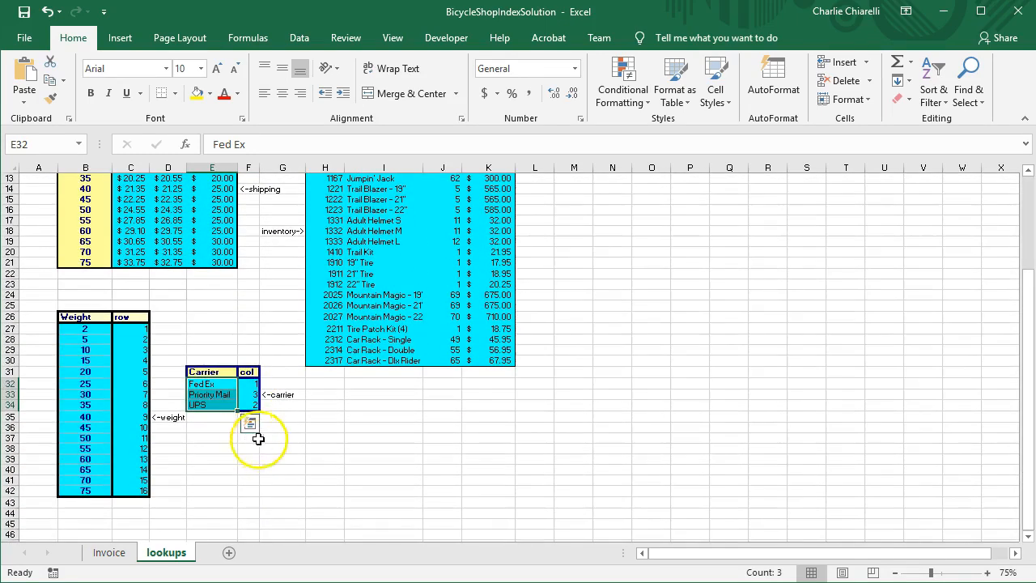
pyautogui.click(110, 552)
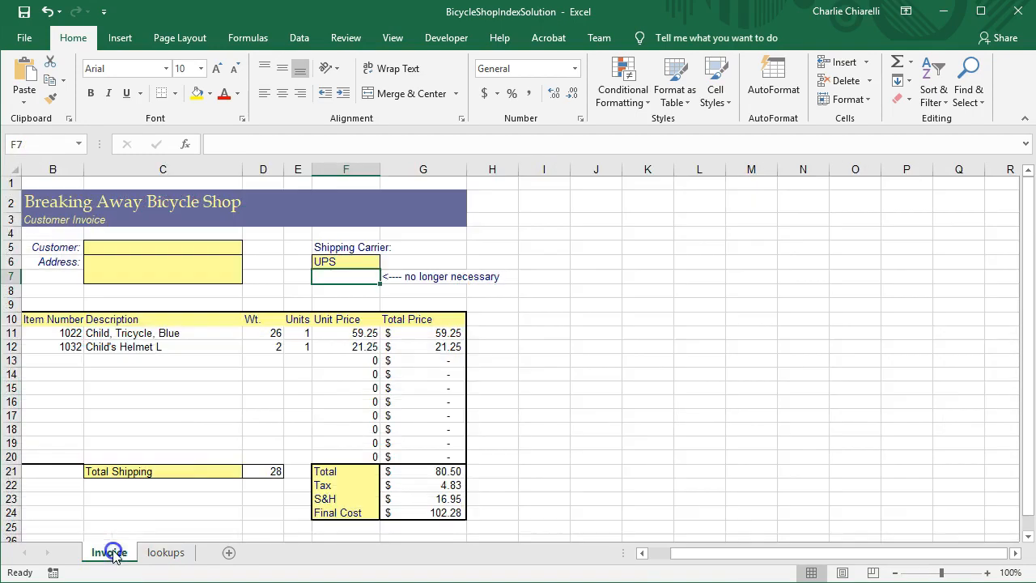
pyautogui.click(438, 499)
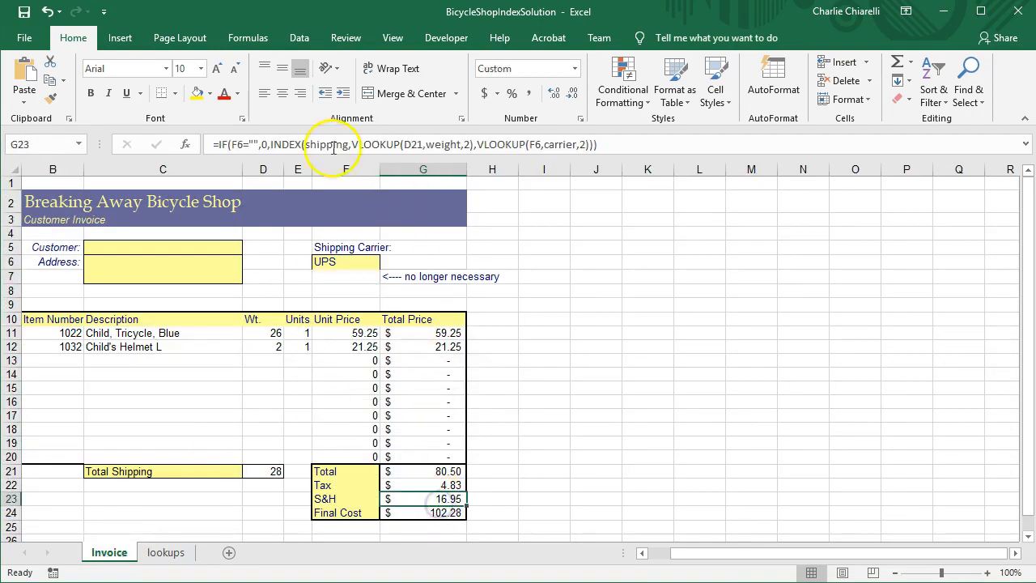